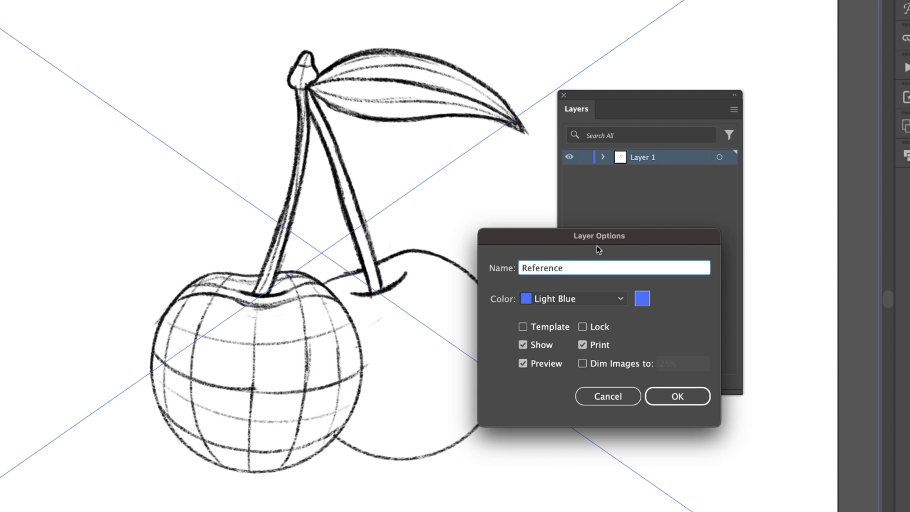
# Step: Turn the layer named Reference into a template with its images dimmed to 25%
pyautogui.click(539, 328)
pyautogui.click(681, 363)
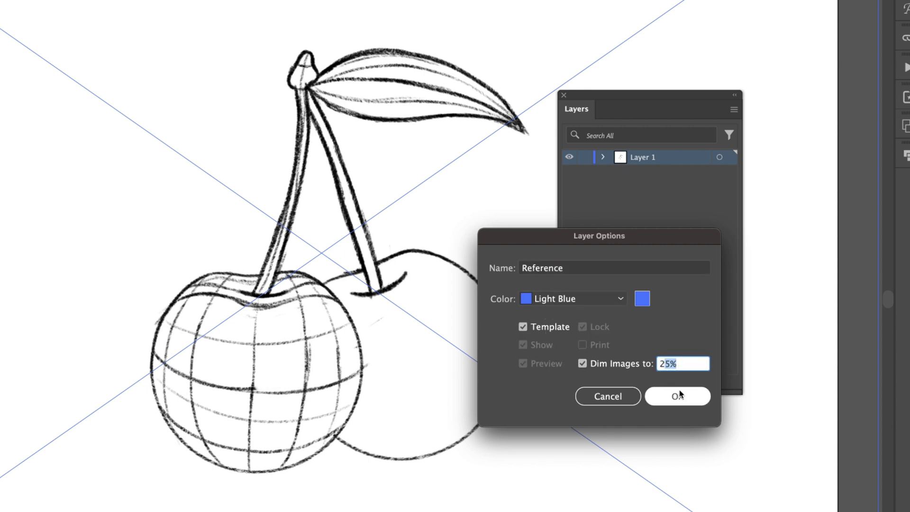
pyautogui.click(679, 395)
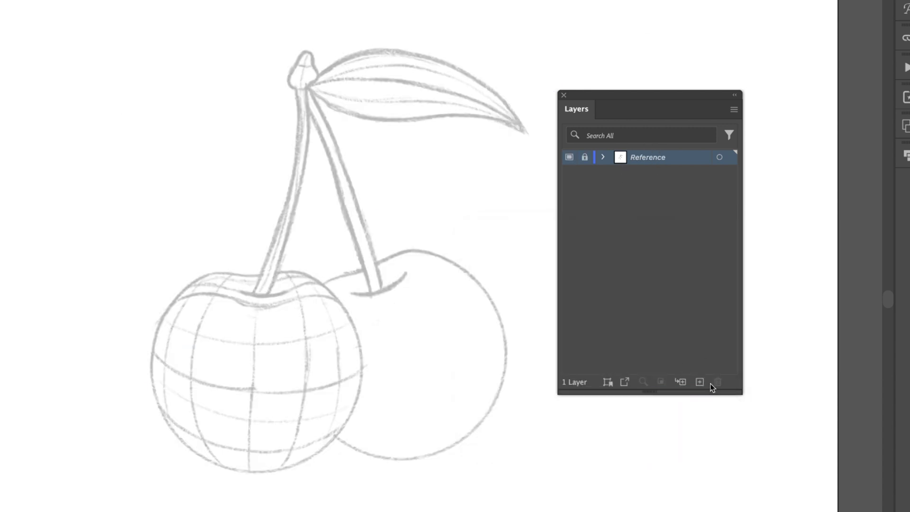
# Step: Add two layers above Reference, naming the lower one Cherry and the upper one Stem
pyautogui.click(700, 382)
pyautogui.click(699, 381)
pyautogui.doubleClick(636, 174)
pyautogui.write('Chee')
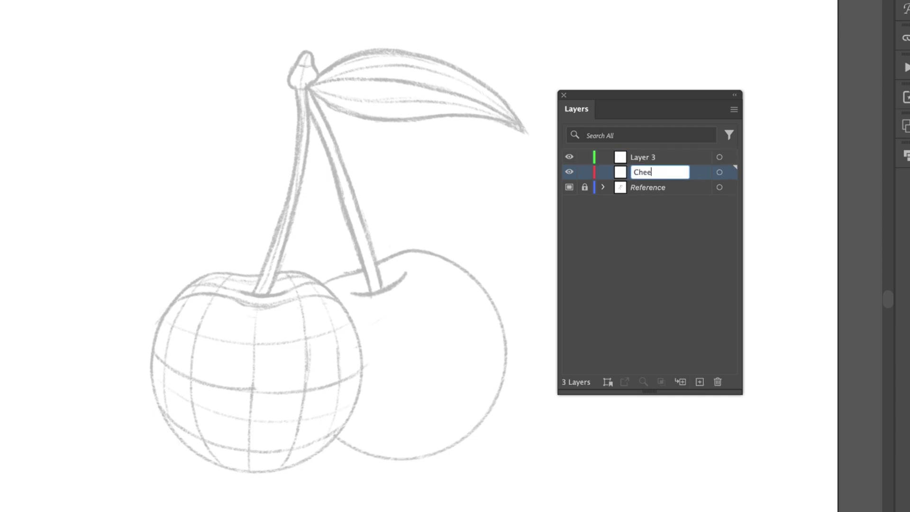
pyautogui.doubleClick(643, 157)
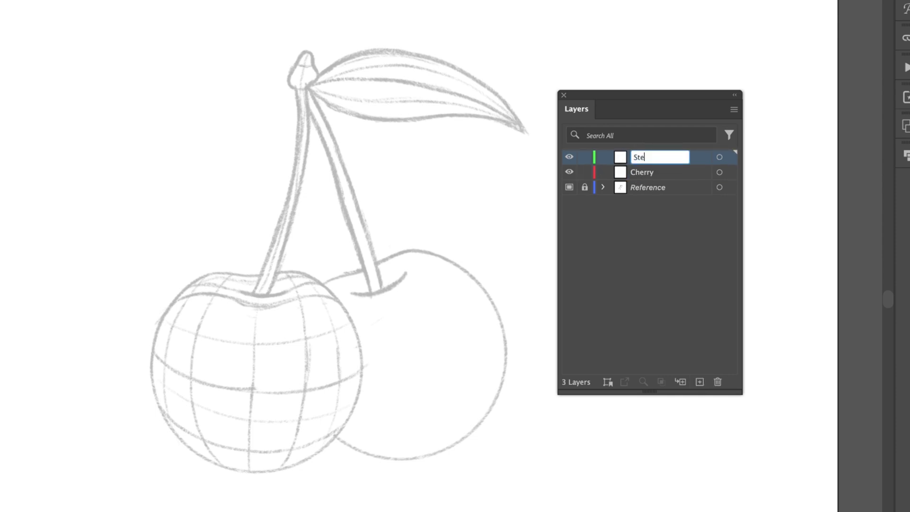
pyautogui.press('Return')
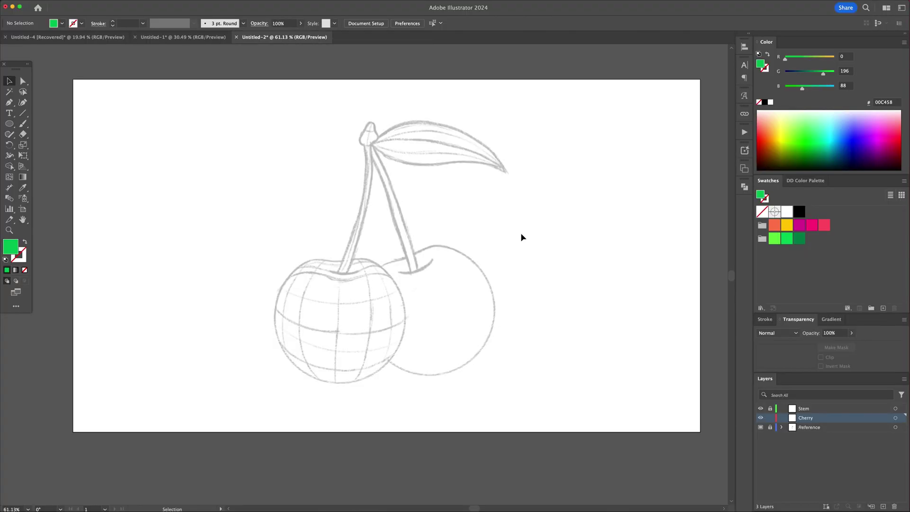
# Step: Draw a yellow FFCB00 circle about 392 px in diameter over the left cherry of the sketch on the Cherry layer
pyautogui.click(786, 224)
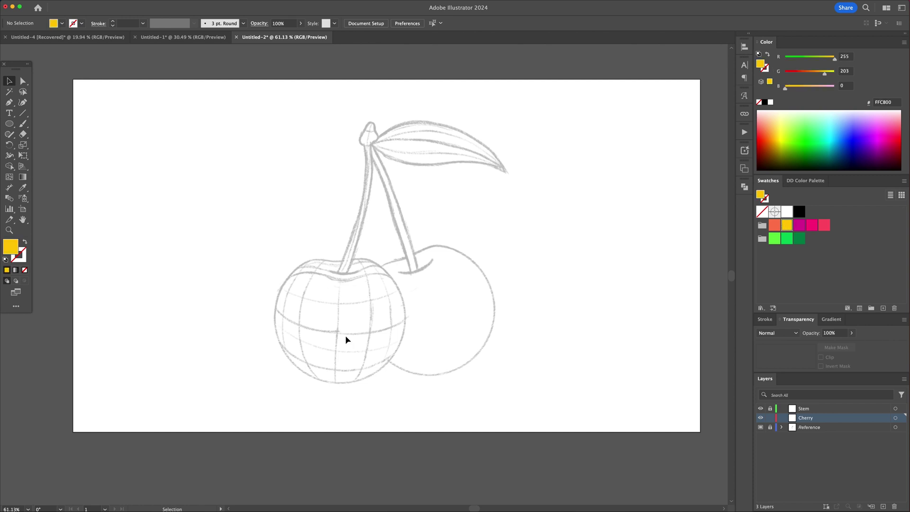
pyautogui.press('z')
pyautogui.moveTo(314, 338); pyautogui.dragTo(427, 308)
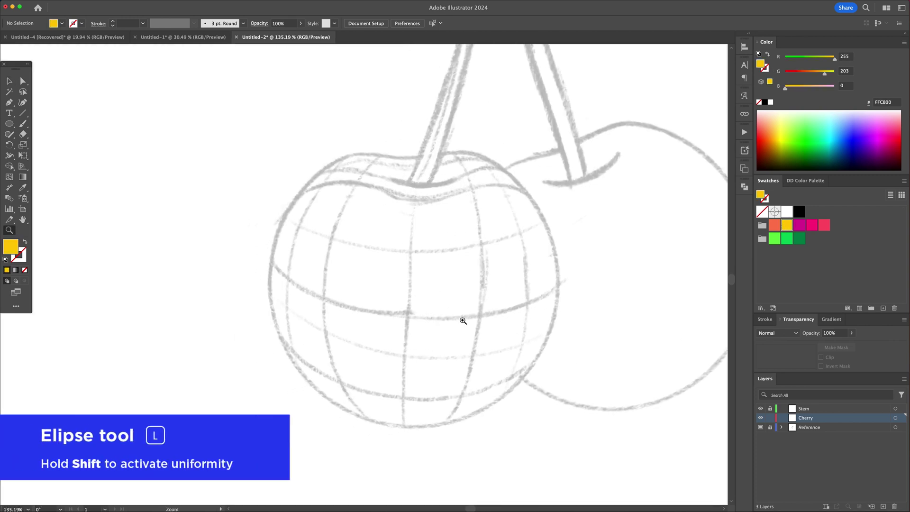
pyautogui.press('l')
pyautogui.moveTo(410, 289); pyautogui.dragTo(548, 366)
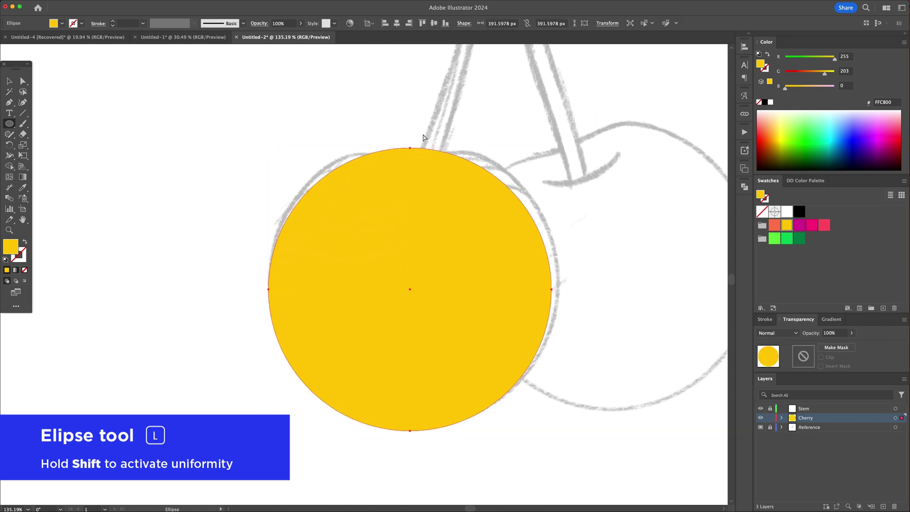
# Step: Enlarge the circle and lower its top anchor to form a flattened cherry shape about 411 by 390 px
pyautogui.press('a')
pyautogui.click(410, 148)
pyautogui.moveTo(410, 148)
pyautogui.mouseDown()
pyautogui.moveTo(410, 169)
pyautogui.moveTo(411, 153)
pyautogui.mouseUp()
pyautogui.press('super+shift+a')
pyautogui.click(438, 207)
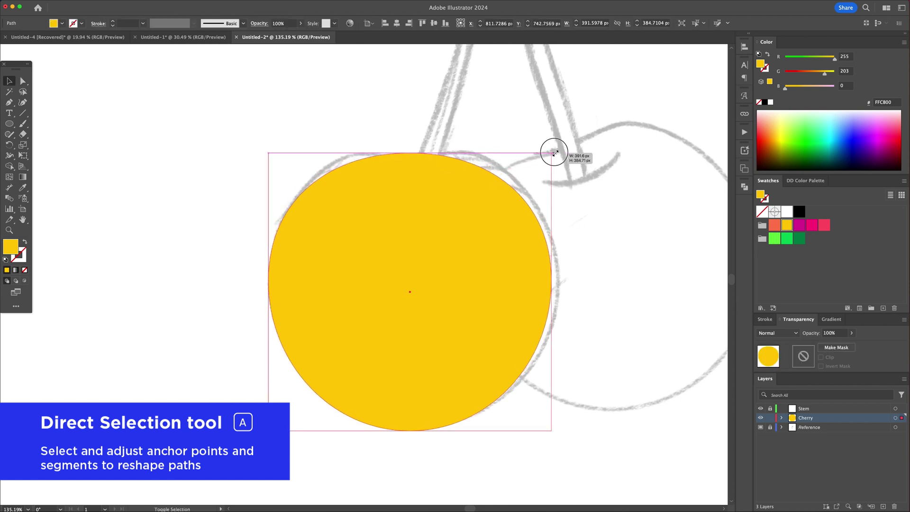
pyautogui.moveTo(551, 153); pyautogui.dragTo(559, 142)
pyautogui.press('a')
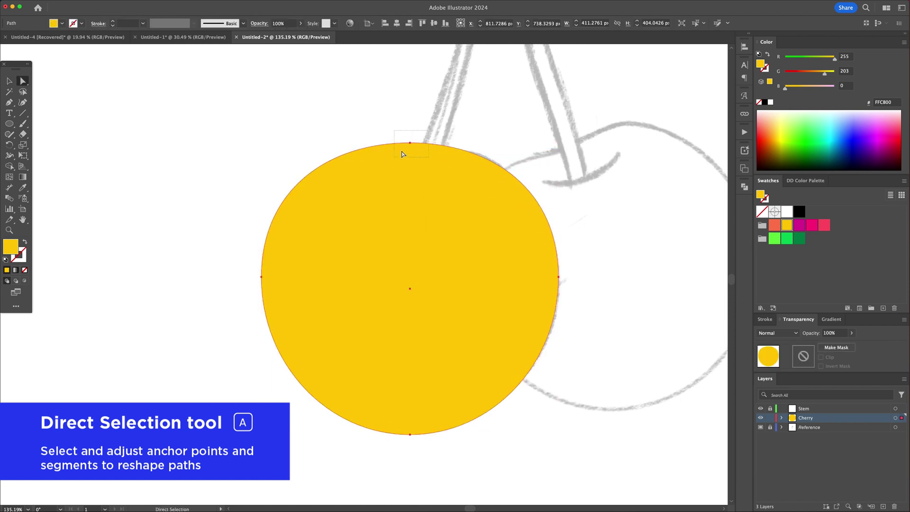
pyautogui.moveTo(410, 142); pyautogui.dragTo(410, 154)
pyautogui.press('v')
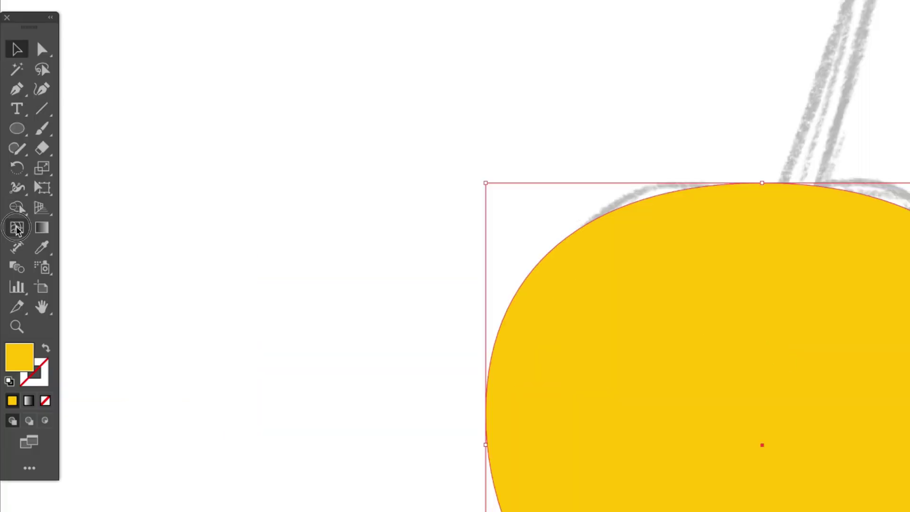
# Step: Convert the yellow shape to a gradient mesh with points at its centre and on the centre line below and above
pyautogui.click(8, 177)
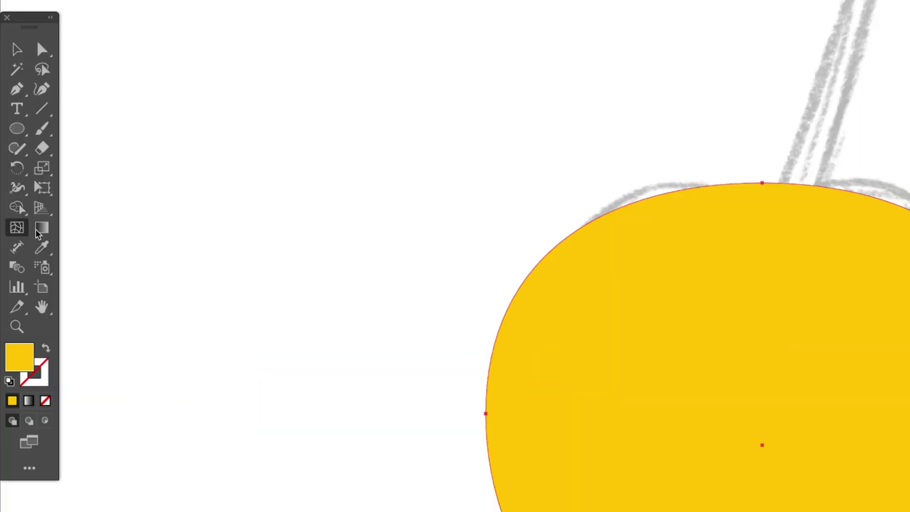
pyautogui.click(761, 445)
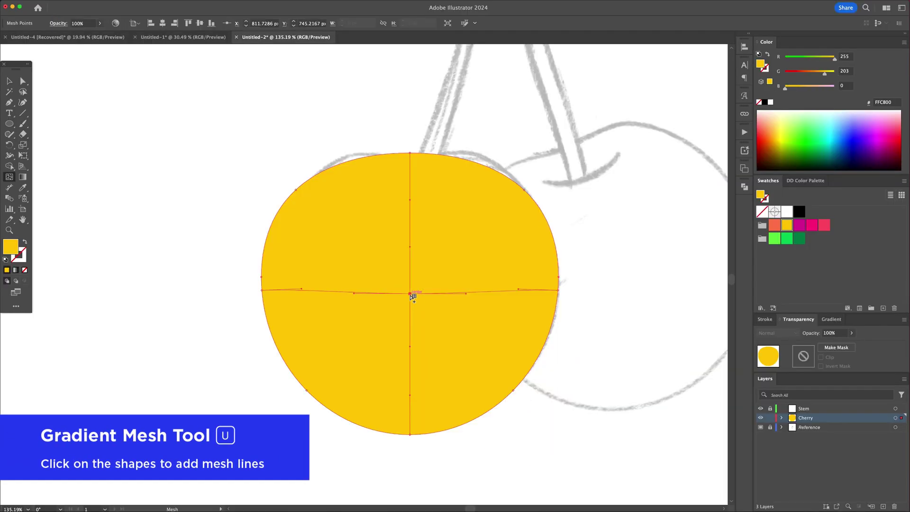
pyautogui.click(411, 374)
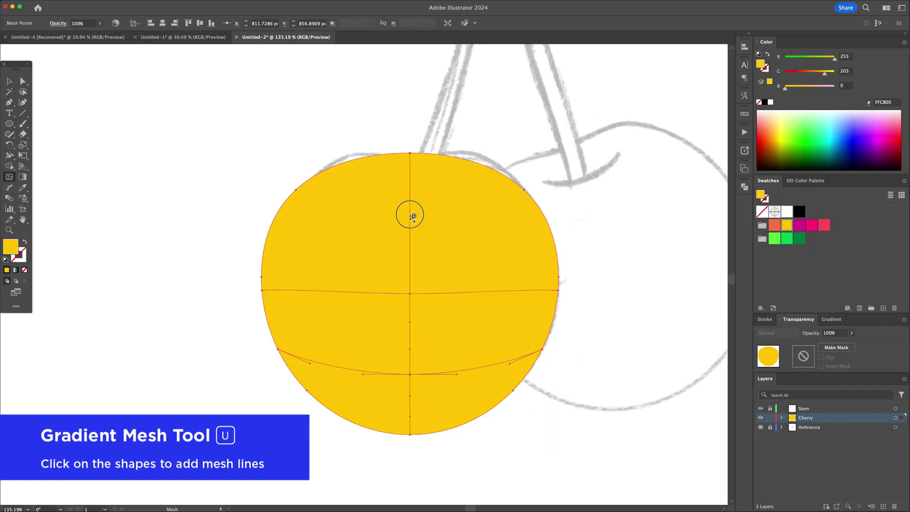
pyautogui.click(410, 214)
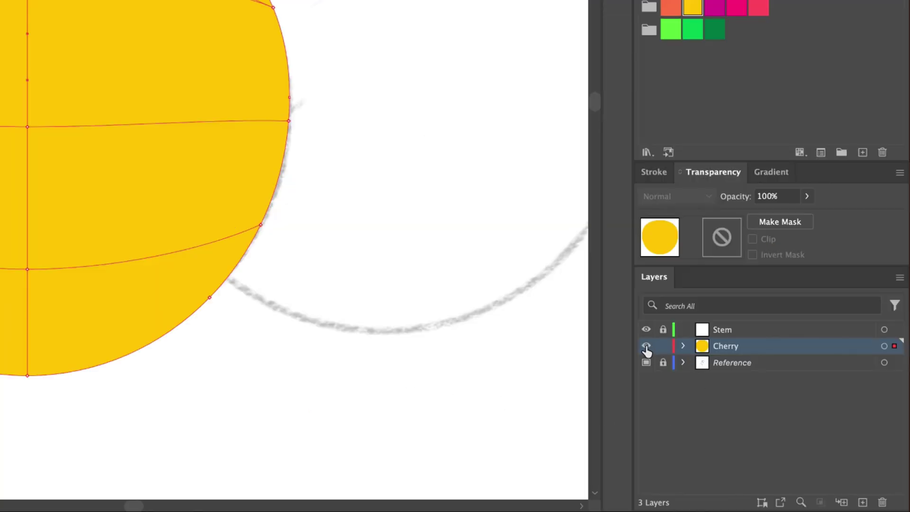
# Step: Show the Cherry layer in outline, add a horizontal mesh line at the stem base, and lower its middle point
pyautogui.keyDown('ctrl'); pyautogui.click(646, 346); pyautogui.keyUp('ctrl')
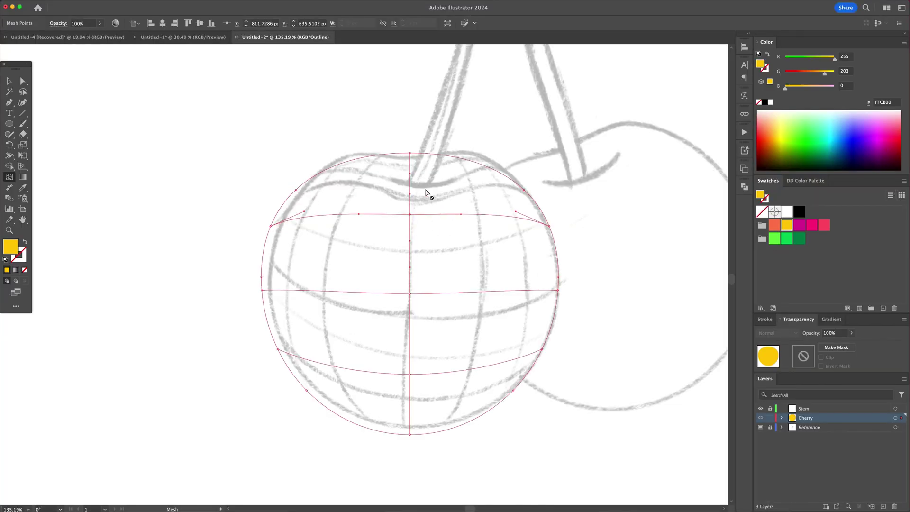
pyautogui.press('z')
pyautogui.moveTo(404, 171); pyautogui.dragTo(490, 186)
pyautogui.press('u')
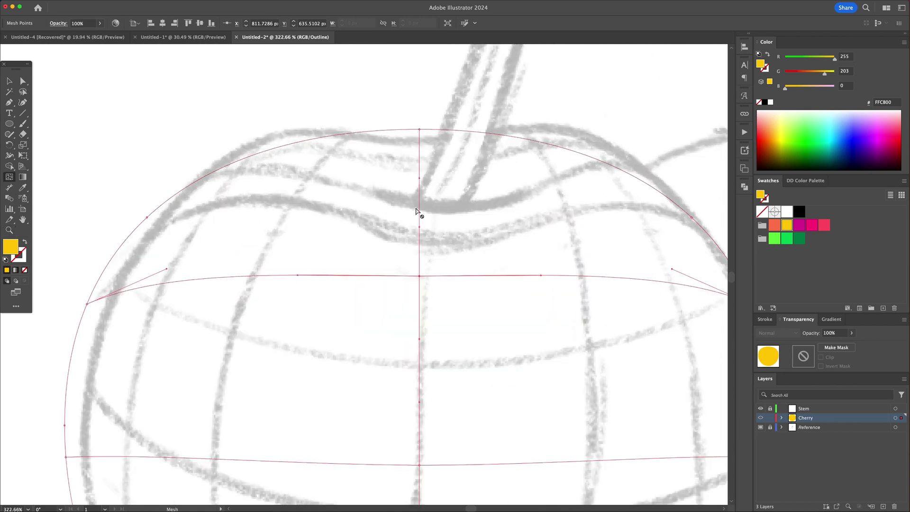
pyautogui.click(419, 204)
pyautogui.press('a')
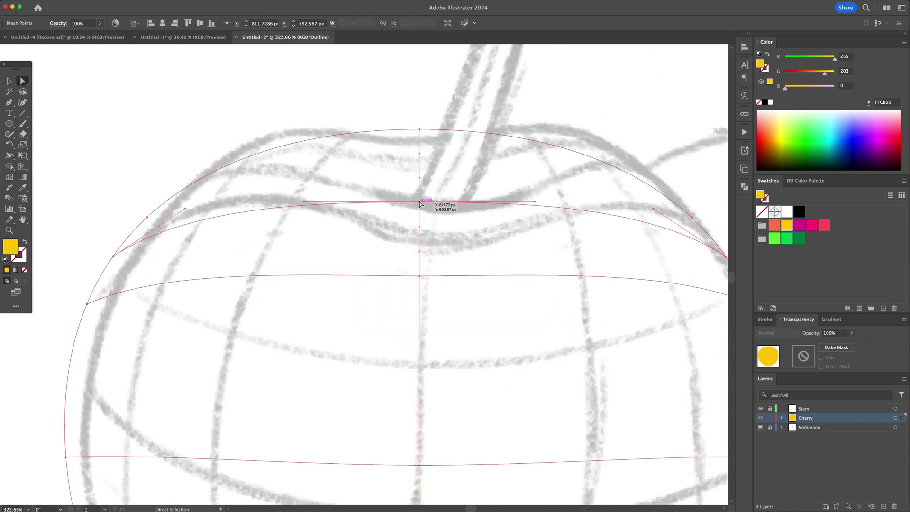
pyautogui.moveTo(419, 204); pyautogui.dragTo(419, 219)
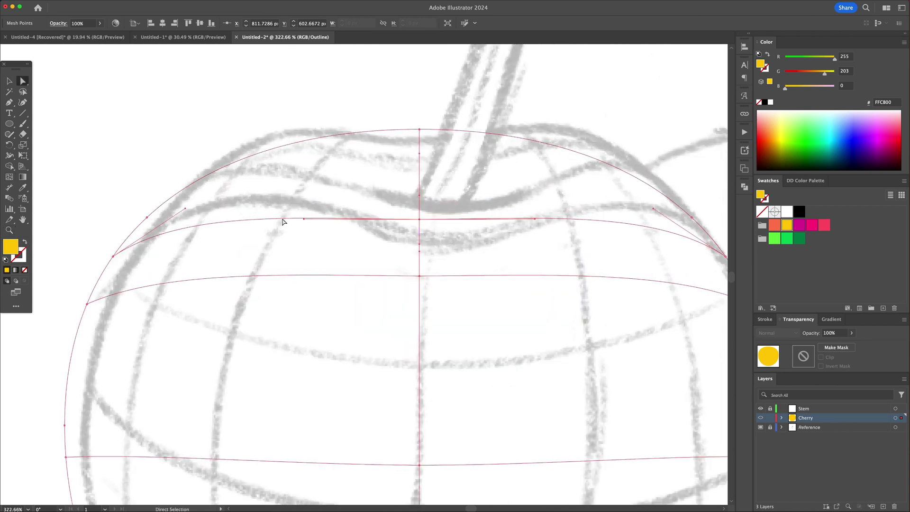
# Step: Add a vertical mesh line left of centre and raise its point on the stem-base line to match the sketch
pyautogui.press('u')
pyautogui.click(284, 218)
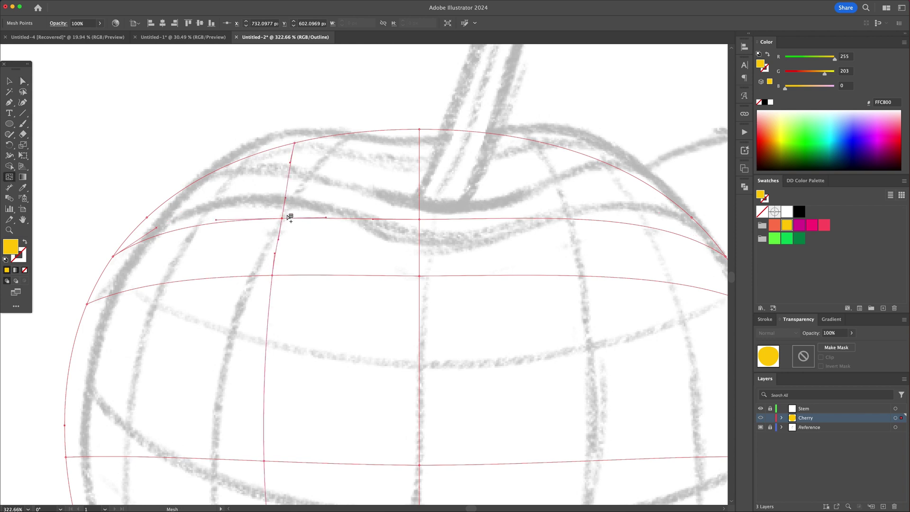
pyautogui.press('a')
pyautogui.moveTo(282, 219); pyautogui.dragTo(290, 193)
pyautogui.hscroll(2, 472, 239)
pyautogui.scroll(1, 473, 239)
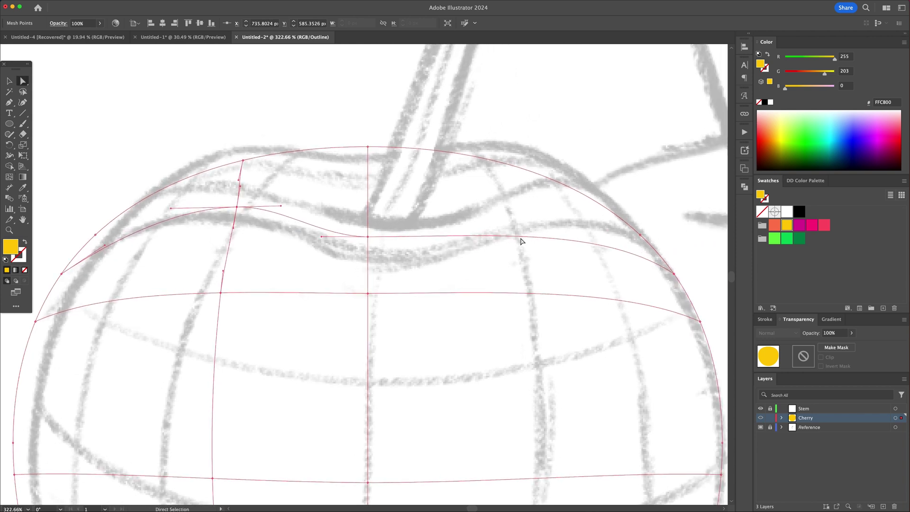
# Step: Add a vertical mesh line right of centre and raise its point on the stem-base line to match the left side
pyautogui.press('u')
pyautogui.click(520, 239)
pyautogui.press('a')
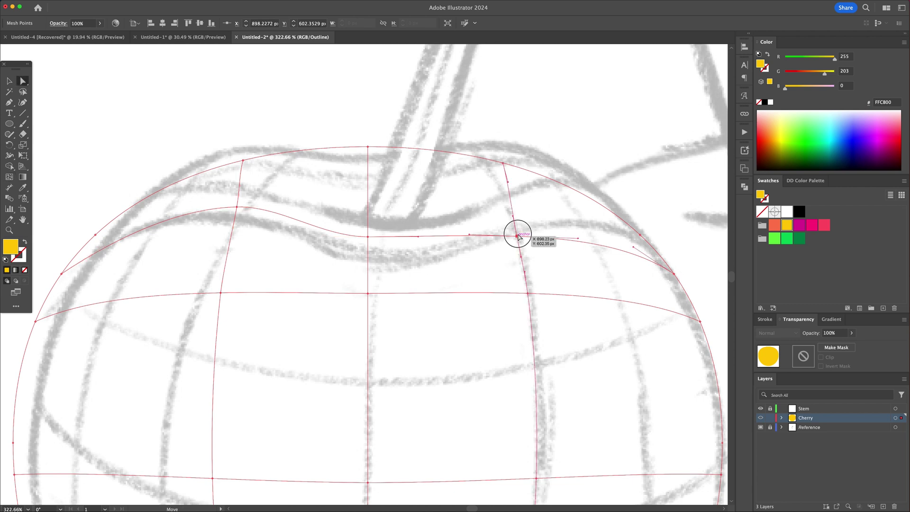
pyautogui.moveTo(519, 237); pyautogui.dragTo(514, 214)
pyautogui.hscroll(-2, 473, 274)
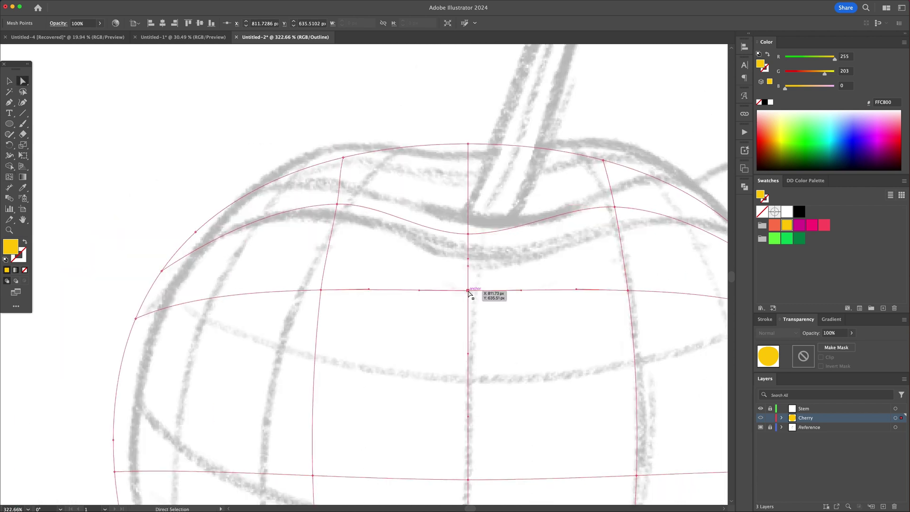
# Step: Re-add the vertical centre mesh line, add horizontal mesh lines above and below the stem-base line, and lower the upper one's middle point
pyautogui.press('u')
pyautogui.click(475, 144)
pyautogui.click(474, 189)
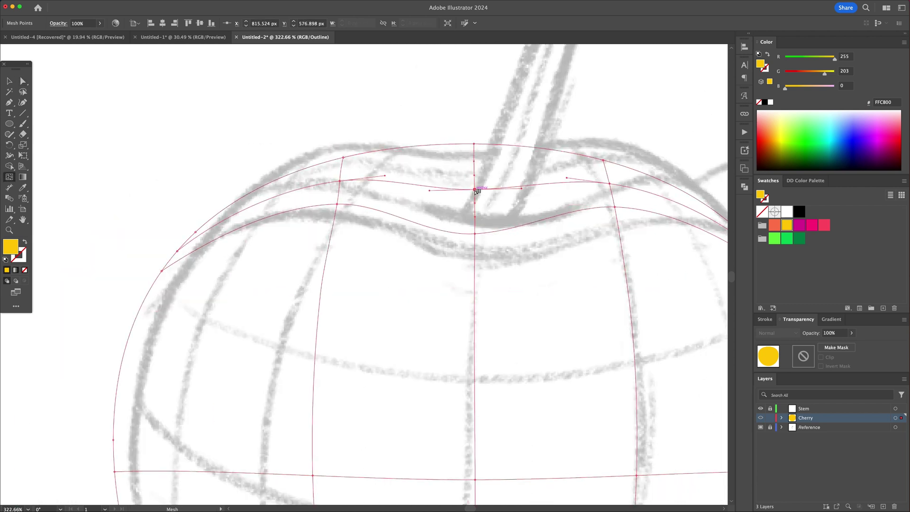
pyautogui.press('a')
pyautogui.moveTo(474, 190); pyautogui.dragTo(474, 202)
pyautogui.press('u')
pyautogui.click(474, 262)
# Step: Add a horizontal mesh line across the cherry's upper body and adjust the body's mesh points to follow the sketched contours
pyautogui.moveTo(482, 378); pyautogui.dragTo(453, 322)
pyautogui.click(446, 319)
pyautogui.moveTo(455, 406); pyautogui.dragTo(444, 324)
pyautogui.press('a')
pyautogui.click(447, 313)
pyautogui.click(444, 311)
pyautogui.moveTo(420, 298); pyautogui.dragTo(388, 297)
pyautogui.moveTo(343, 272); pyautogui.dragTo(318, 297)
pyautogui.moveTo(529, 274); pyautogui.dragTo(500, 296)
pyautogui.moveTo(518, 286); pyautogui.dragTo(517, 290)
# Step: Add a horizontal mesh line near the cherry's bottom edge and return the layer to preview display
pyautogui.press('u')
pyautogui.click(423, 448)
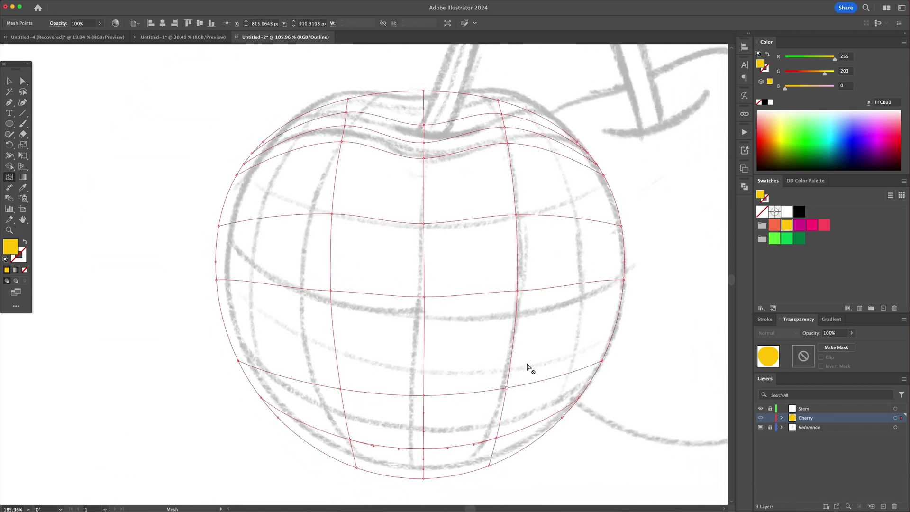
pyautogui.press('v')
pyautogui.moveTo(457, 201); pyautogui.dragTo(459, 212)
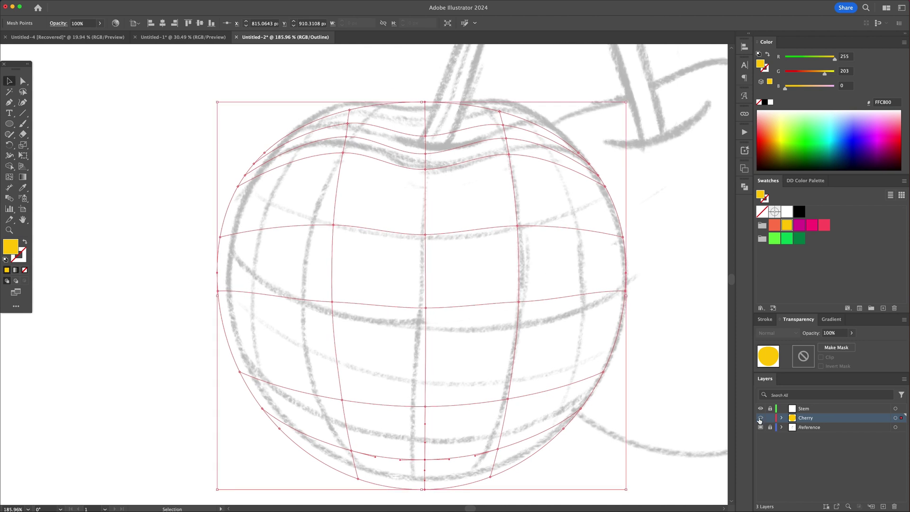
pyautogui.press('super+y')
pyautogui.click(652, 314)
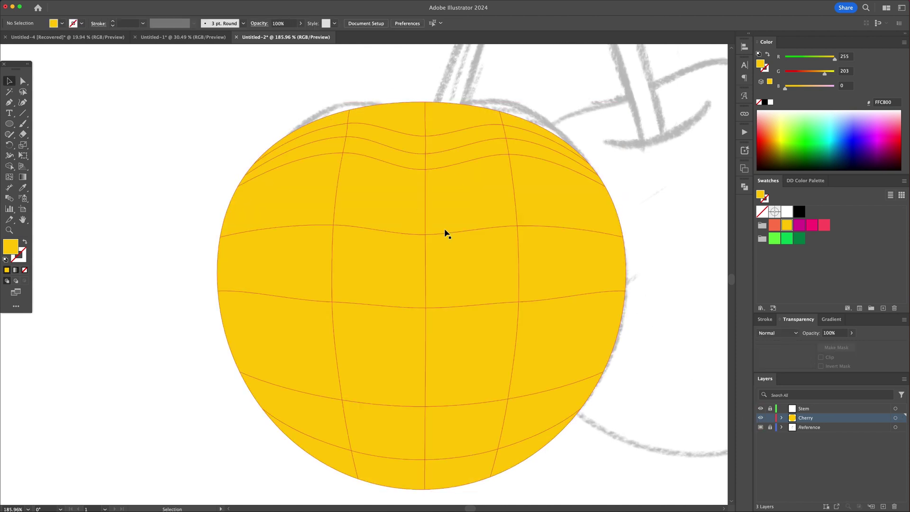
# Step: Add another vertical mesh line close to the cherry's right edge and deselect the mesh
pyautogui.click(485, 200)
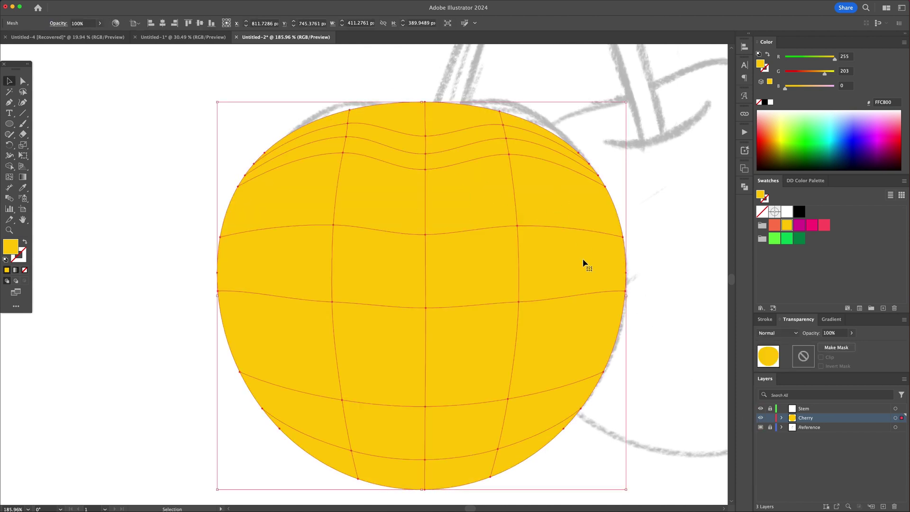
pyautogui.press('u')
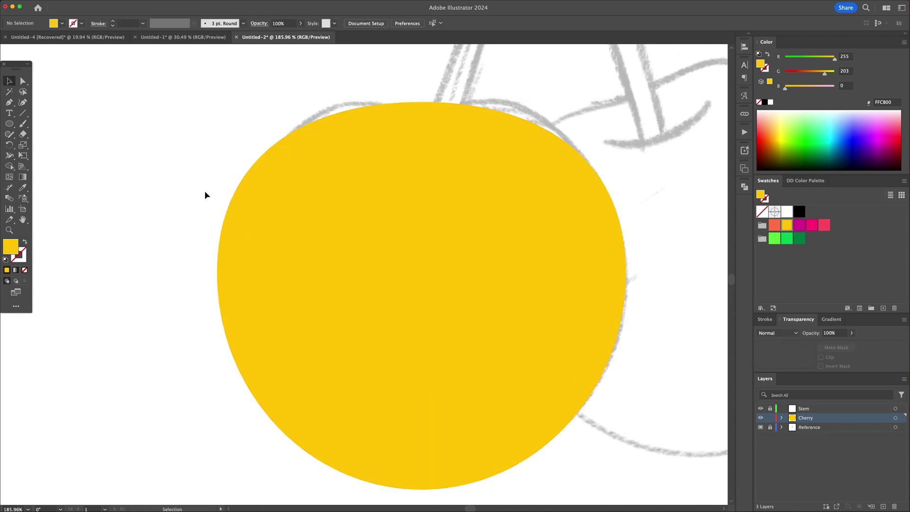
pyautogui.click(326, 207)
pyautogui.scroll(-1, 362, 260)
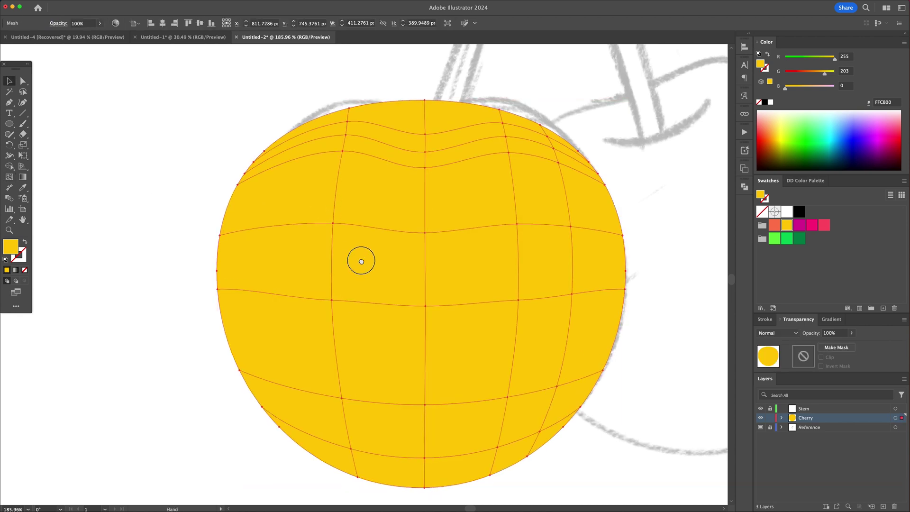
pyautogui.moveTo(367, 245); pyautogui.dragTo(361, 248)
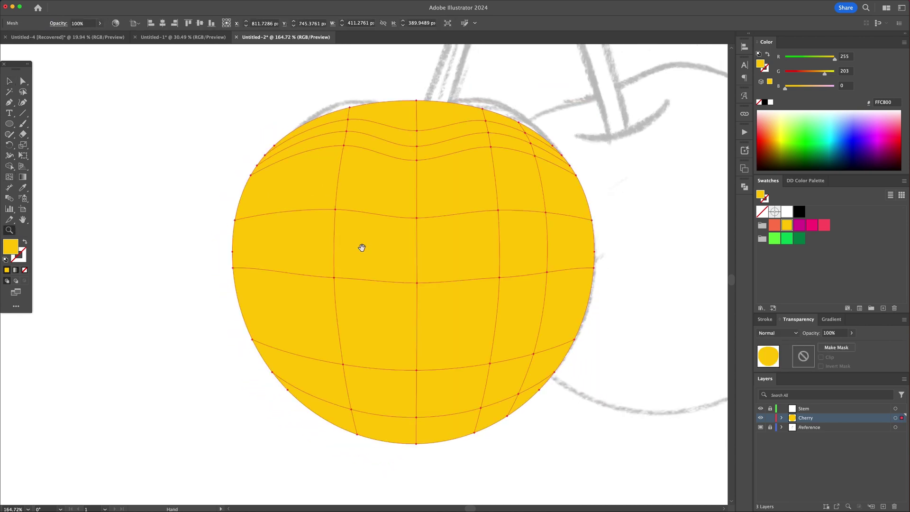
pyautogui.press('v')
pyautogui.click(433, 466)
# Step: Colour the mesh points along the cherry's bottom edge magenta DC009A
pyautogui.press('a')
pyautogui.moveTo(428, 459); pyautogui.dragTo(354, 431)
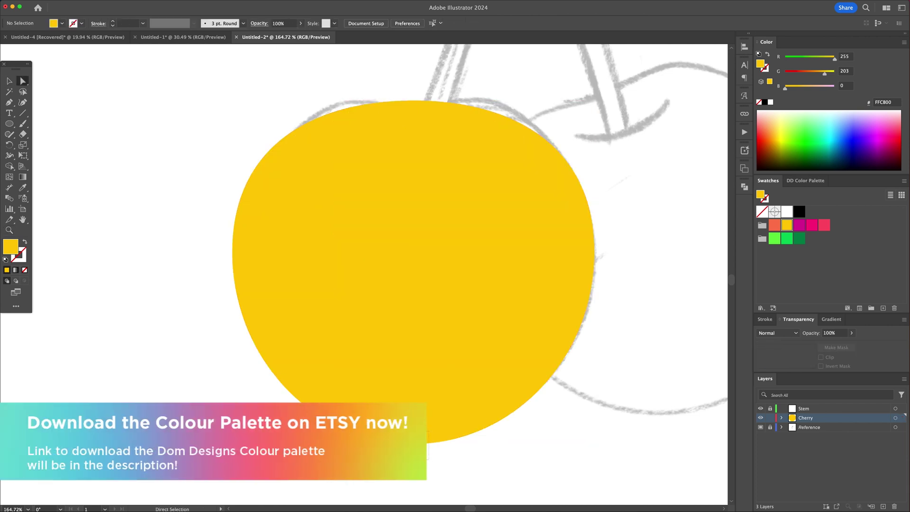
pyautogui.press('super+a')
pyautogui.click(799, 226)
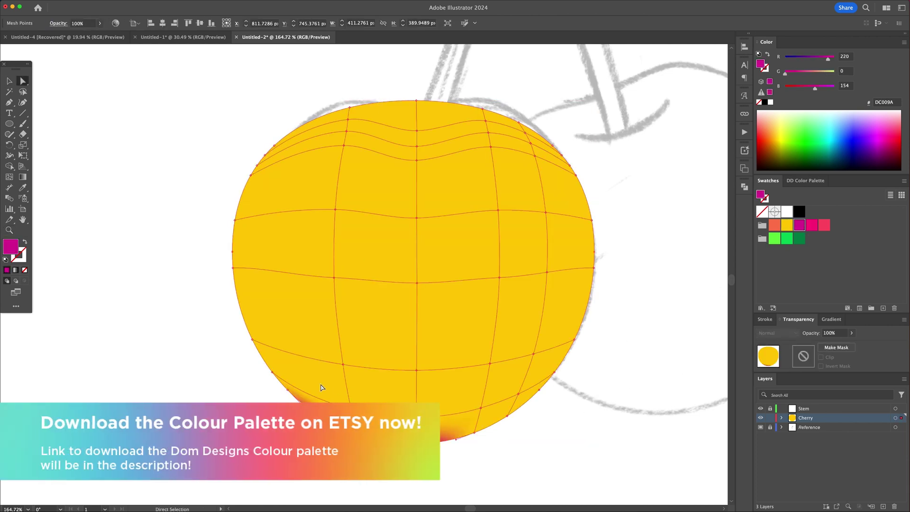
# Step: Colour the lower-left edge mesh points magenta DC009A and the mesh point above them on the left edge pink FF0080
pyautogui.moveTo(279, 371); pyautogui.dragTo(244, 326)
pyautogui.click(799, 226)
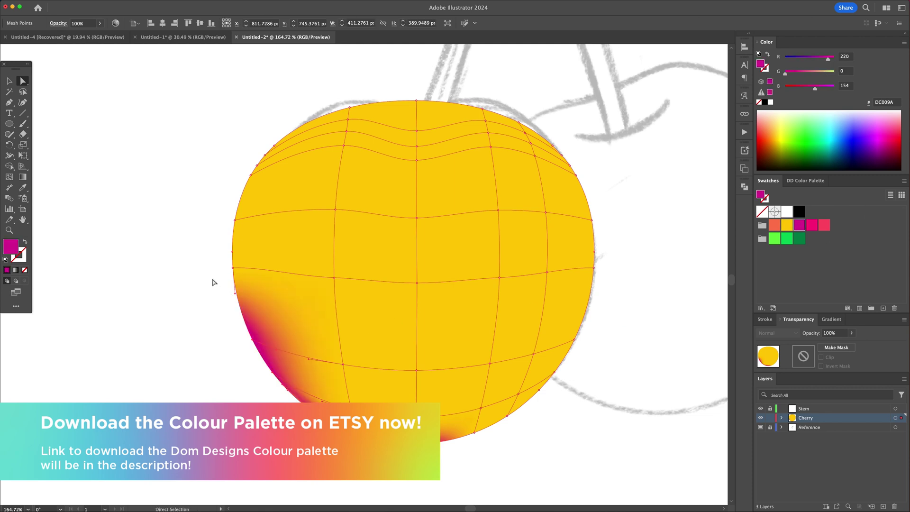
pyautogui.click(233, 268)
pyautogui.click(810, 226)
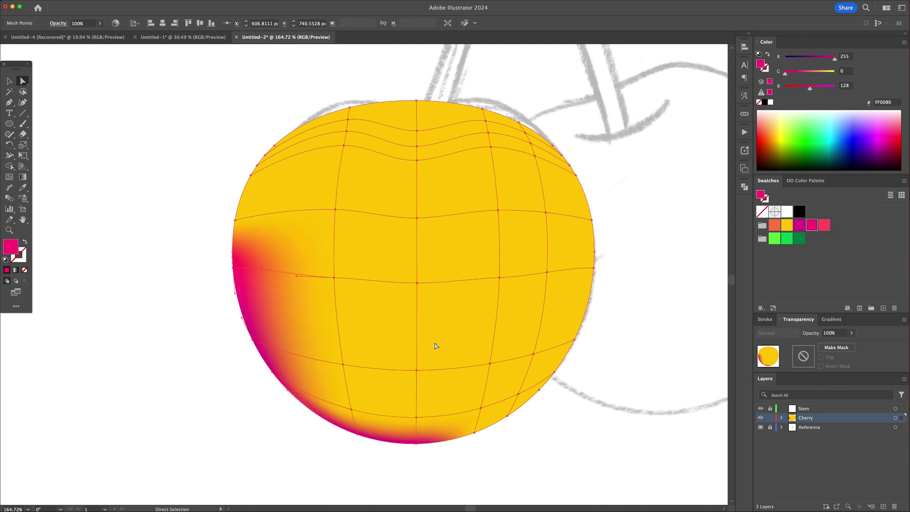
# Step: Colour the lowest inner mesh point near the cherry's left side magenta DC009A and the three neighbouring inner points pink FF0080
pyautogui.click(355, 409)
pyautogui.click(801, 227)
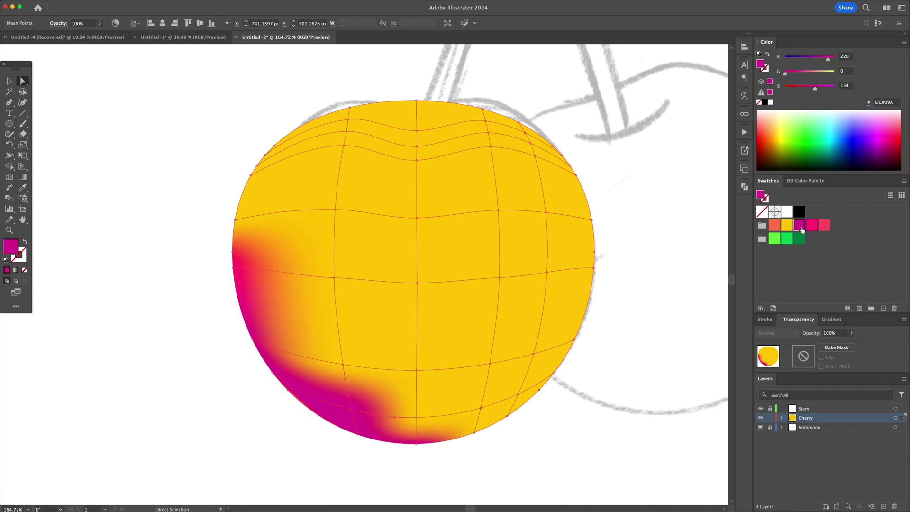
pyautogui.click(343, 365)
pyautogui.keyDown('shift'); pyautogui.click(417, 370); pyautogui.keyUp('shift')
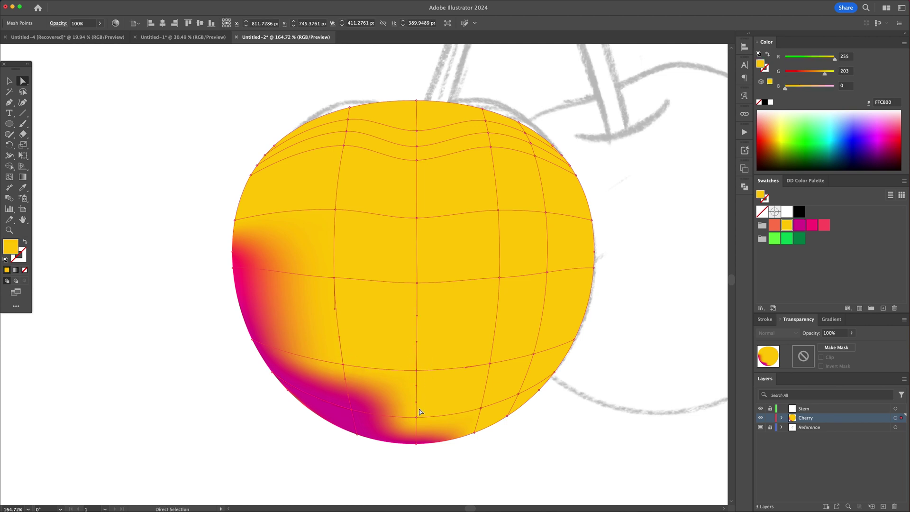
pyautogui.keyDown('shift'); pyautogui.click(417, 418); pyautogui.keyUp('shift')
pyautogui.keyDown('shift'); pyautogui.click(416, 417); pyautogui.keyUp('shift')
pyautogui.click(811, 226)
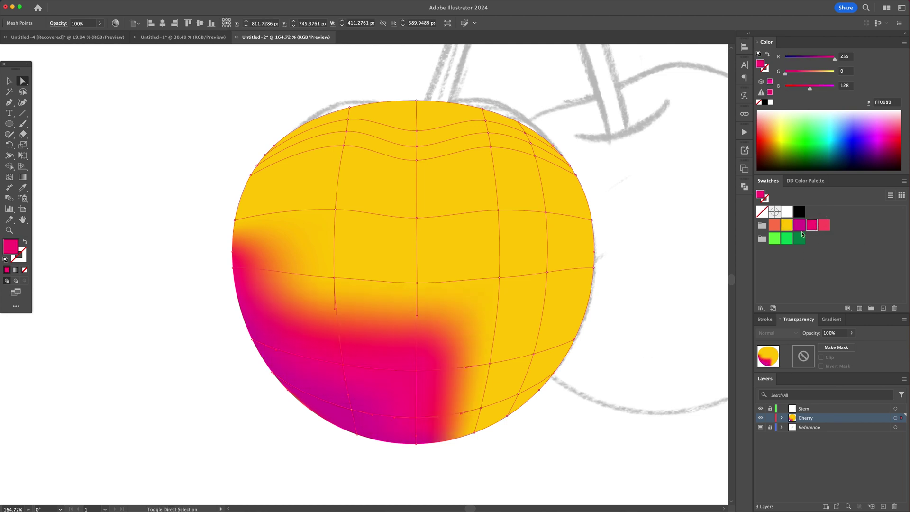
# Step: Colour the centre and left inner mesh points of the row just below mid-height coral FF5168
pyautogui.click(417, 282)
pyautogui.click(823, 225)
pyautogui.click(334, 278)
pyautogui.click(823, 225)
# Step: On the mesh row above, colour the left-edge point pink FF0080 and the left inner and centre points coral FF5168
pyautogui.click(335, 209)
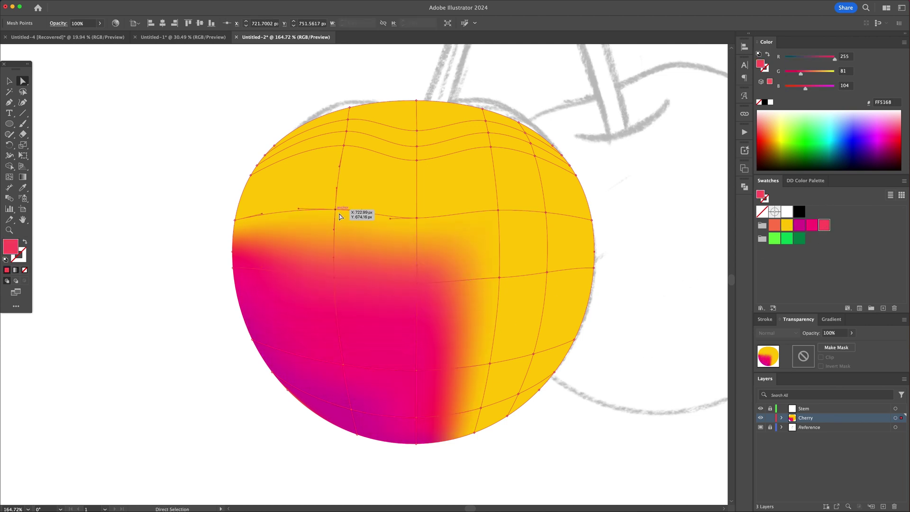
pyautogui.click(811, 225)
pyautogui.click(235, 220)
pyautogui.click(811, 225)
pyautogui.click(335, 210)
pyautogui.click(823, 225)
pyautogui.click(416, 217)
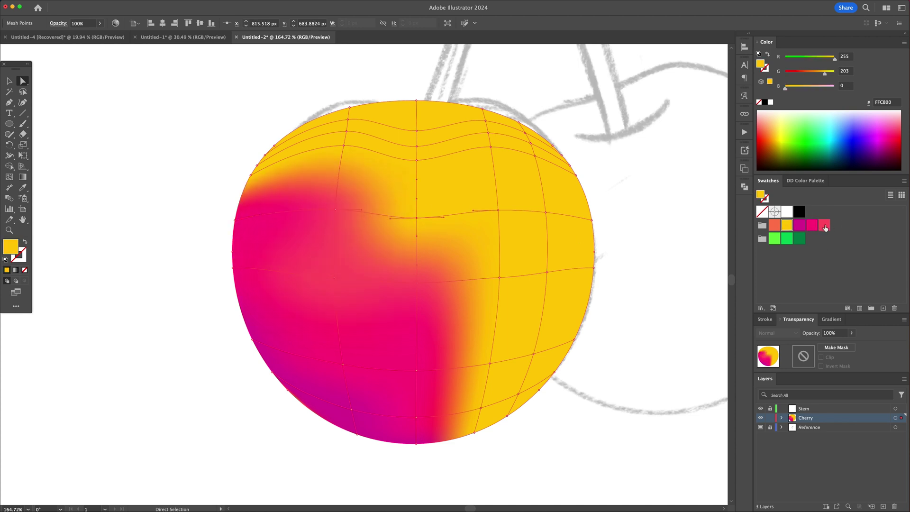
pyautogui.click(824, 225)
# Step: Colour the middle mesh point right of centre coral and the bottom-edge point right of centre pink FF0080, and deselect the mesh
pyautogui.click(499, 278)
pyautogui.press(',')
pyautogui.click(473, 432)
pyautogui.press(',')
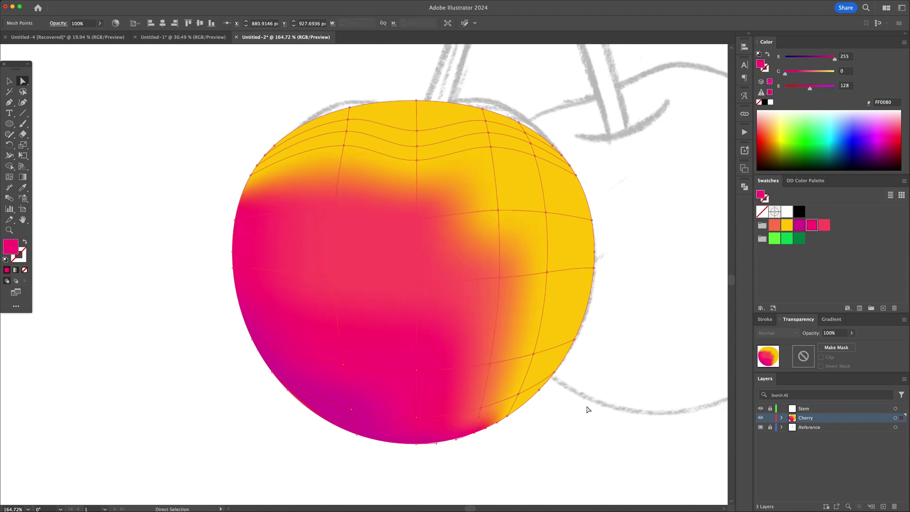
pyautogui.press('super+shift+a')
# Step: Colour the right-hand inner mesh points and the lower-right points down to the bottom edge orange FF7C50
pyautogui.click(498, 210)
pyautogui.keyDown('shift'); pyautogui.click(546, 212); pyautogui.keyUp('shift')
pyautogui.keyDown('shift'); pyautogui.click(547, 272); pyautogui.keyUp('shift')
pyautogui.click(774, 225)
pyautogui.click(533, 353)
pyautogui.keyDown('shift'); pyautogui.click(518, 393); pyautogui.keyUp('shift')
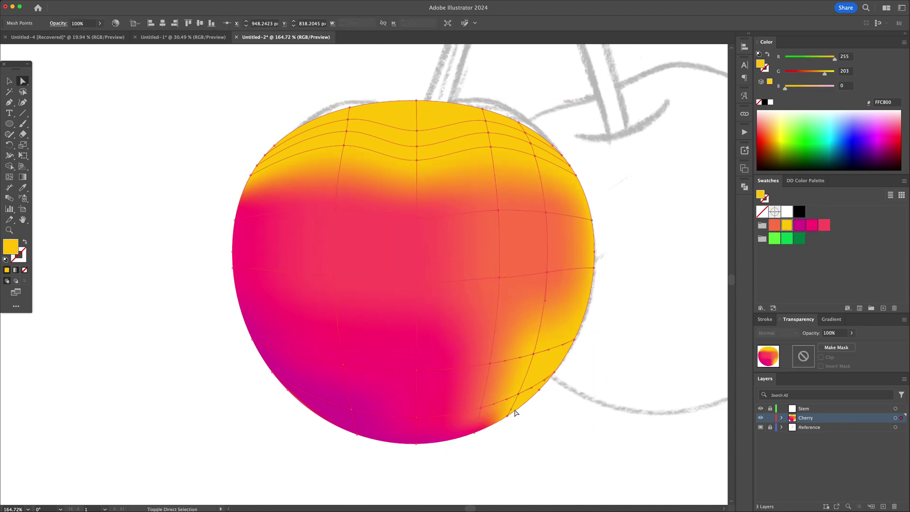
pyautogui.keyDown('shift'); pyautogui.click(506, 415); pyautogui.keyUp('shift')
pyautogui.click(774, 225)
# Step: Colour the mesh points of the rows at the cherry's upper right, including its top edge, orange FF7C50
pyautogui.click(499, 122)
pyautogui.press(',')
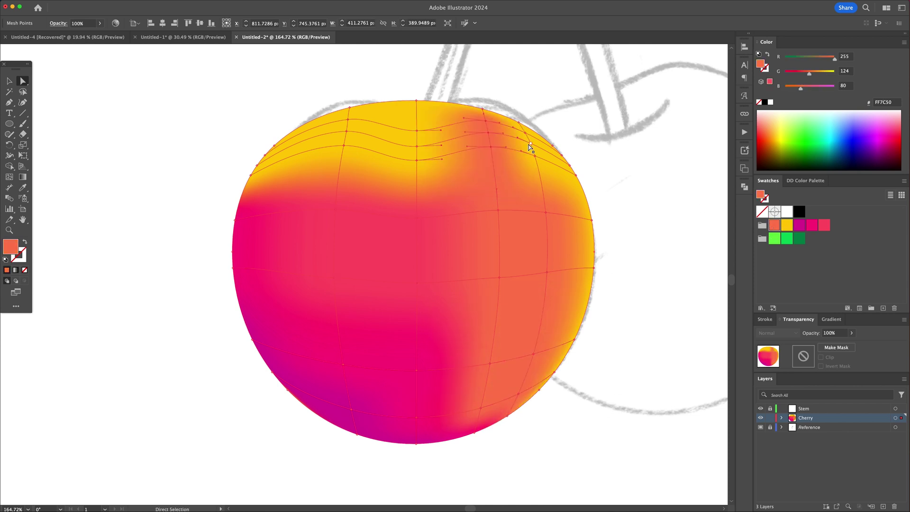
pyautogui.click(526, 132)
pyautogui.keyDown('shift'); pyautogui.click(534, 155); pyautogui.keyUp('shift')
pyautogui.click(774, 225)
pyautogui.click(530, 157)
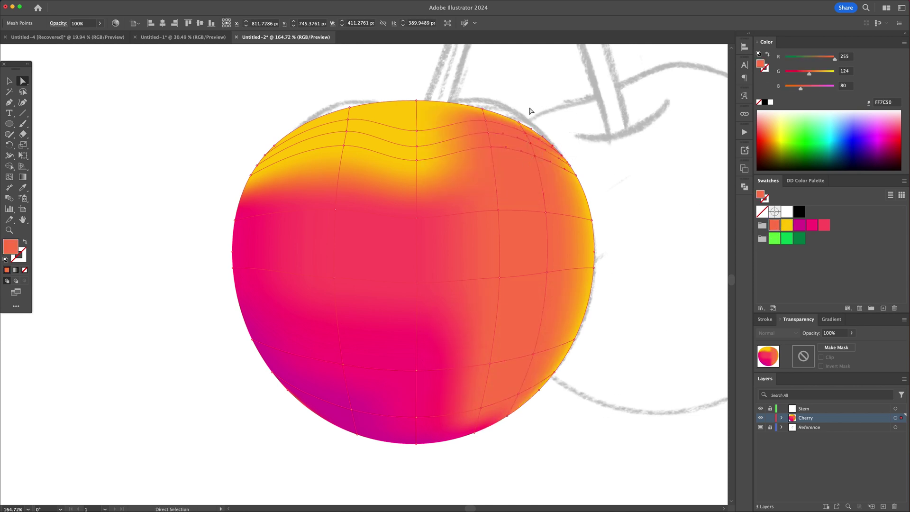
pyautogui.moveTo(529, 108); pyautogui.dragTo(473, 125)
pyautogui.click(773, 225)
pyautogui.click(621, 175)
# Step: Colour the mesh points across the cherry's upper-left shoulder orange FF7C50 and deselect the mesh
pyautogui.moveTo(366, 86); pyautogui.dragTo(303, 153)
pyautogui.click(774, 225)
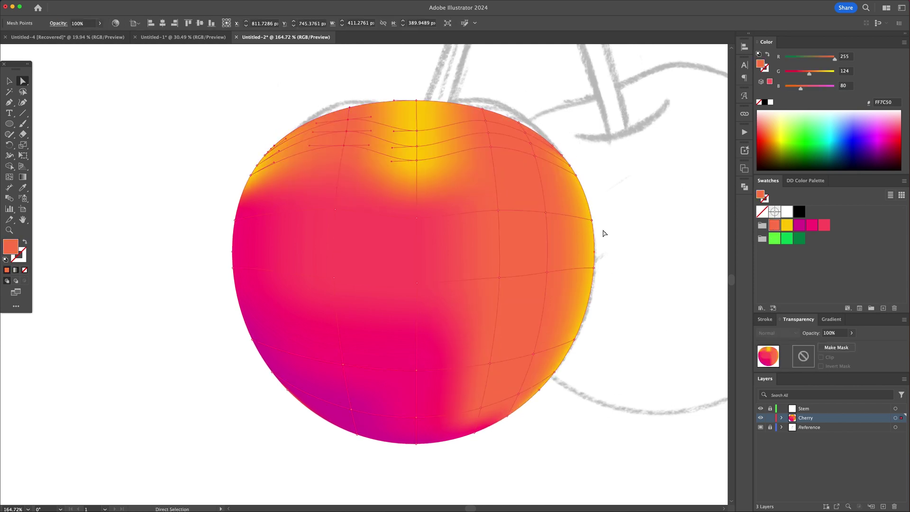
pyautogui.moveTo(231, 134); pyautogui.dragTo(282, 183)
pyautogui.click(774, 225)
pyautogui.click(283, 83)
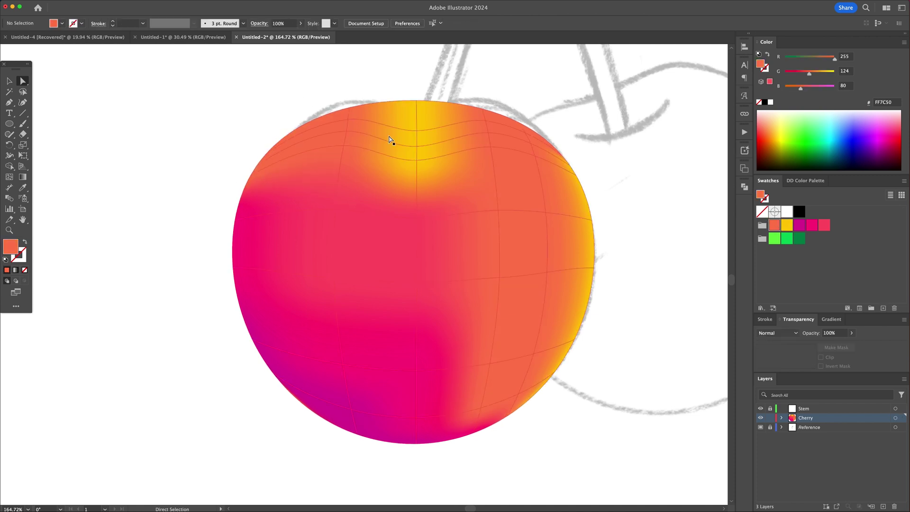
# Step: Colour the three mesh points of the stem dimple, from lowest to highest, pink FF0080, magenta DC009A and orange FF7C50
pyautogui.click(417, 161)
pyautogui.click(417, 161)
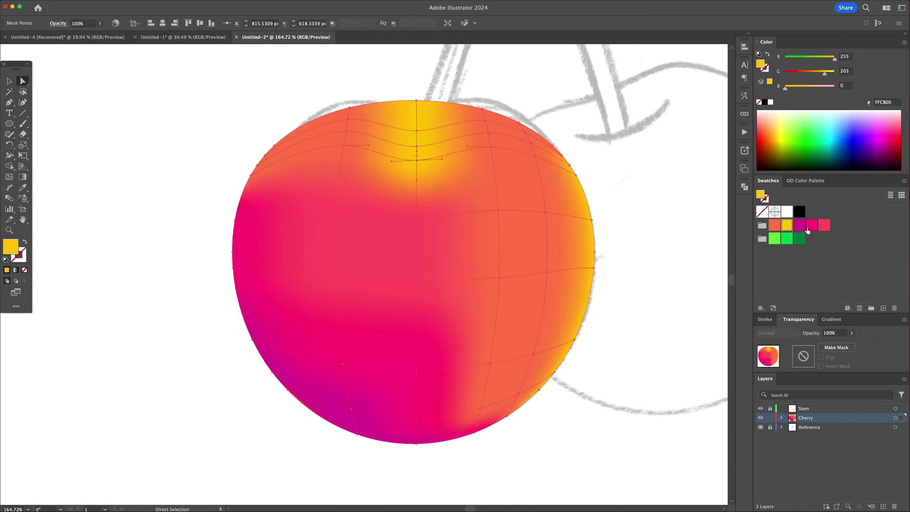
pyautogui.click(811, 225)
pyautogui.click(417, 147)
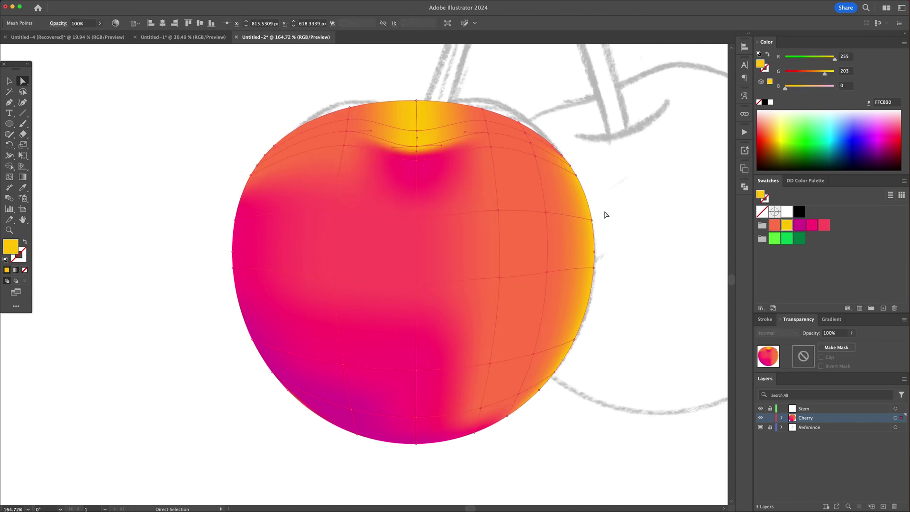
pyautogui.click(799, 226)
pyautogui.click(417, 130)
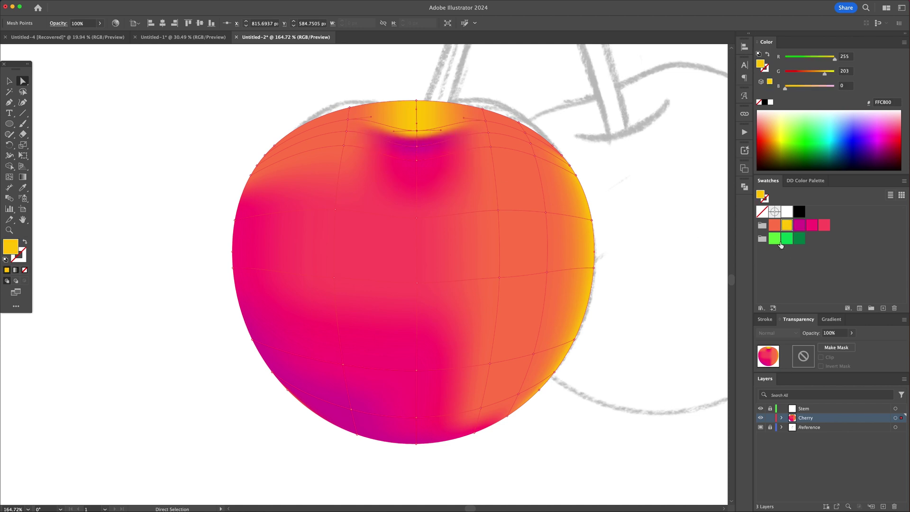
pyautogui.click(774, 225)
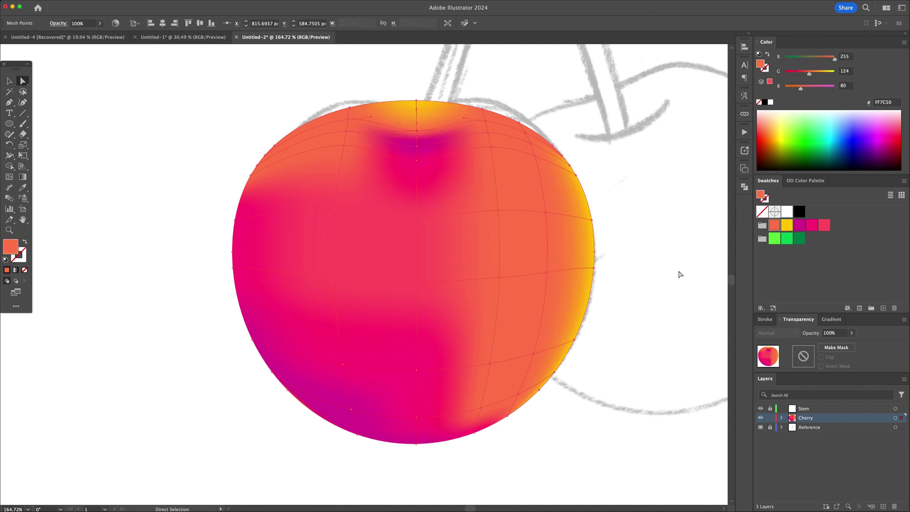
# Step: Colour the top-edge centre mesh point and the two edge points to its right yellow FFCB00
pyautogui.click(416, 100)
pyautogui.click(774, 226)
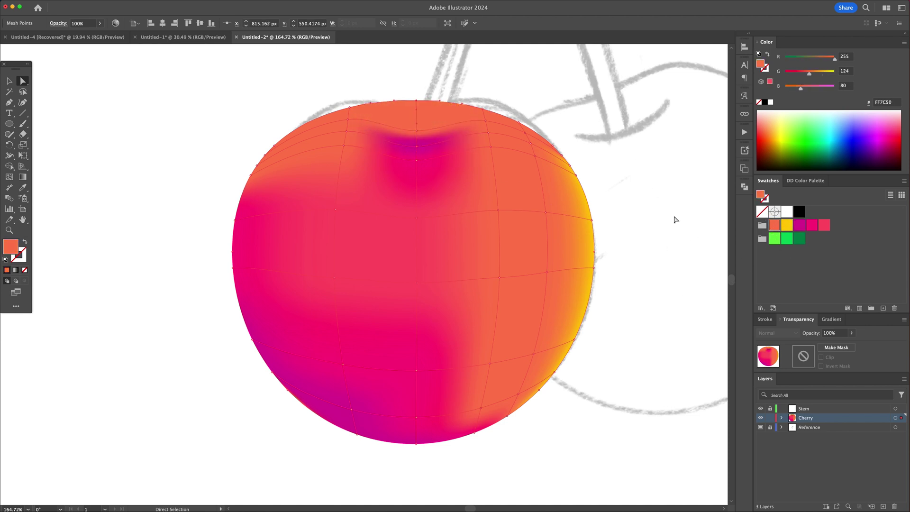
pyautogui.click(787, 225)
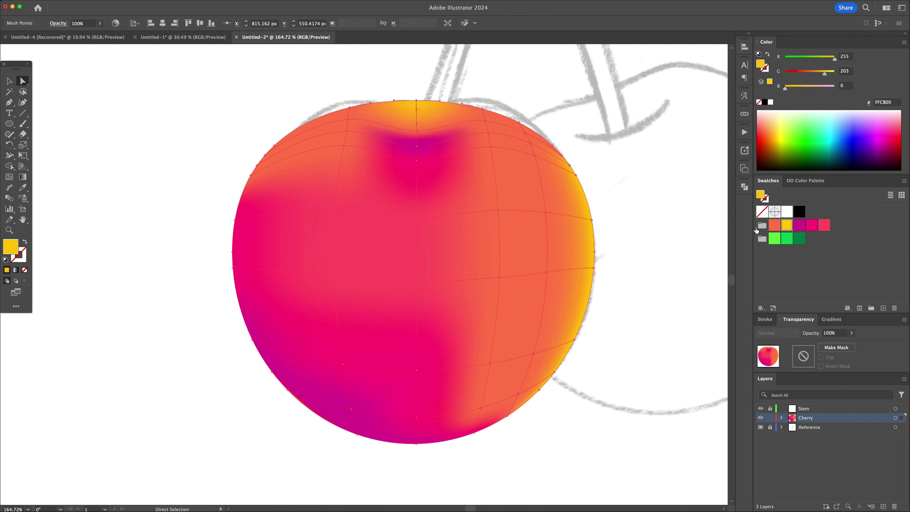
pyautogui.click(482, 109)
pyautogui.keyDown('shift'); pyautogui.click(518, 123); pyautogui.keyUp('shift')
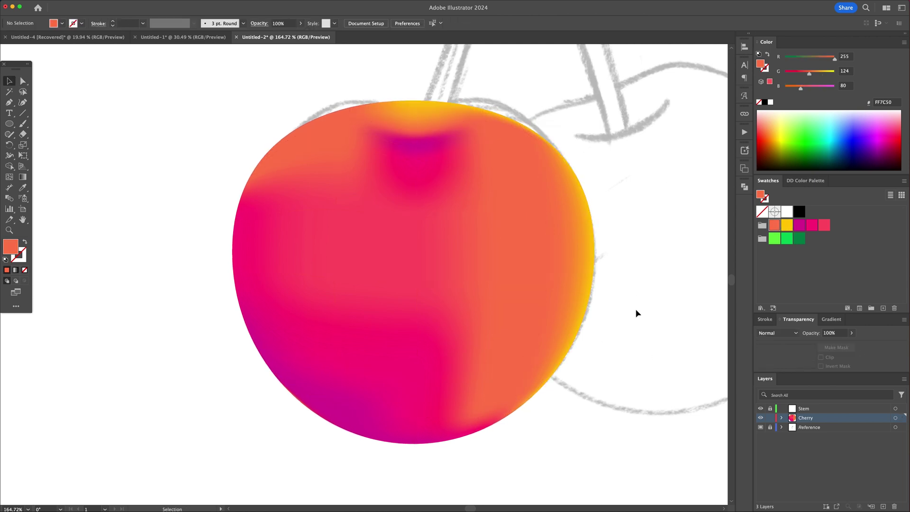
# Step: Draw a white upright ellipse about 59 × 145 px inside the cherry's left edge as a highlight
pyautogui.press('z')
pyautogui.press('space')
pyautogui.moveTo(622, 307); pyautogui.dragTo(597, 308)
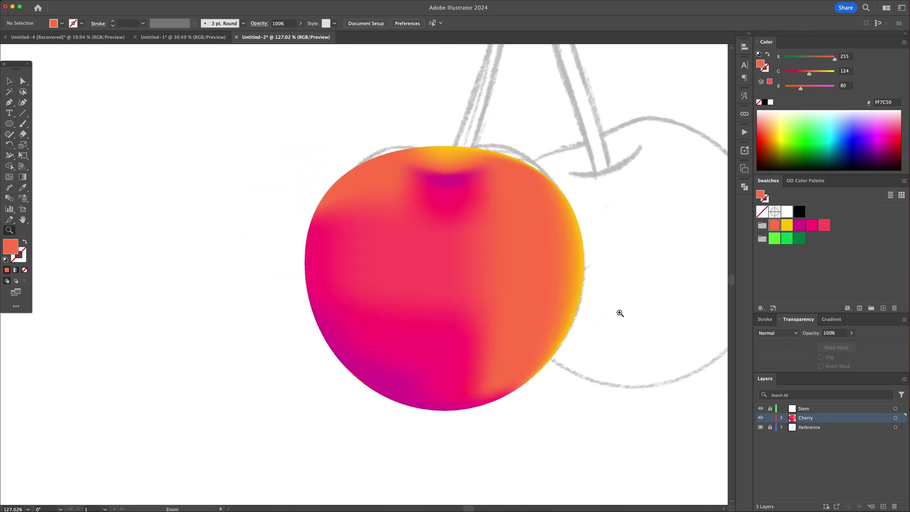
pyautogui.press('l')
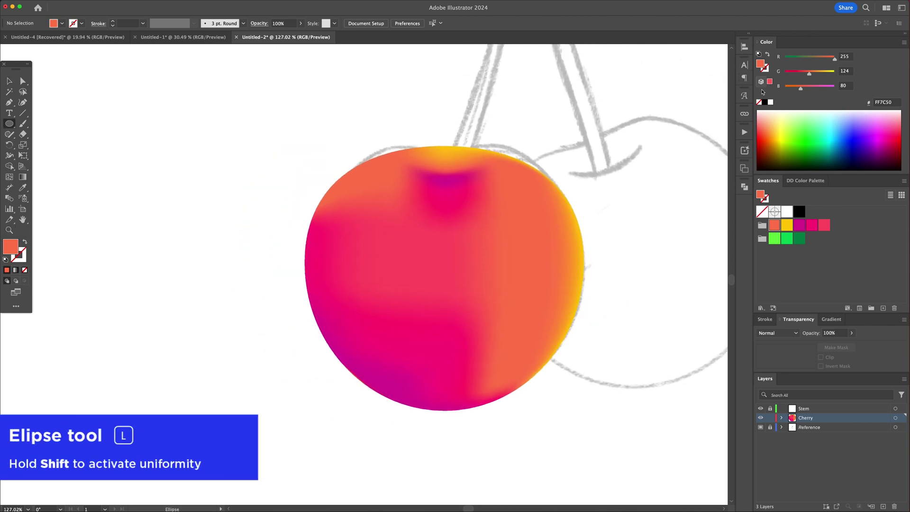
pyautogui.click(771, 102)
pyautogui.moveTo(344, 231); pyautogui.dragTo(362, 308)
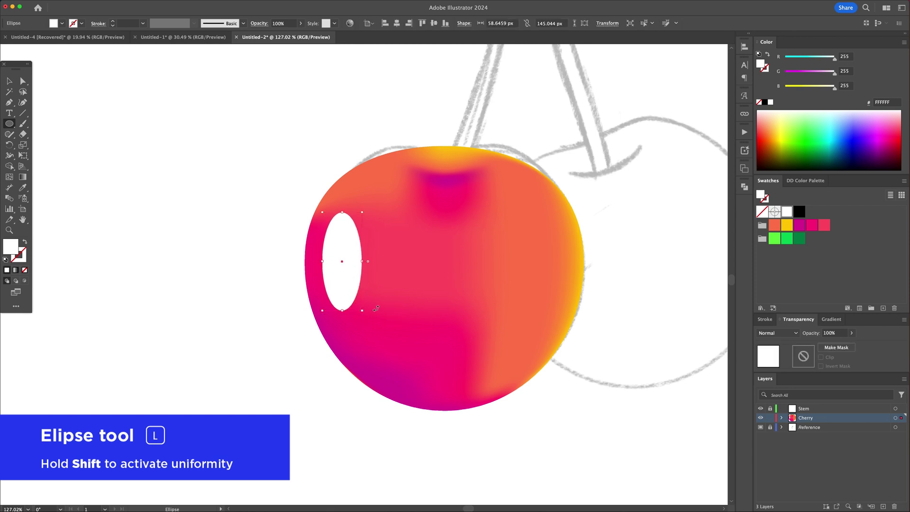
# Step: Draw a second white ellipse about 34 × 172 px near the cherry's right edge and bend it into a crescent with the Curvature tool
pyautogui.moveTo(534, 209); pyautogui.dragTo(557, 324)
pyautogui.hotkey('shift', '`')
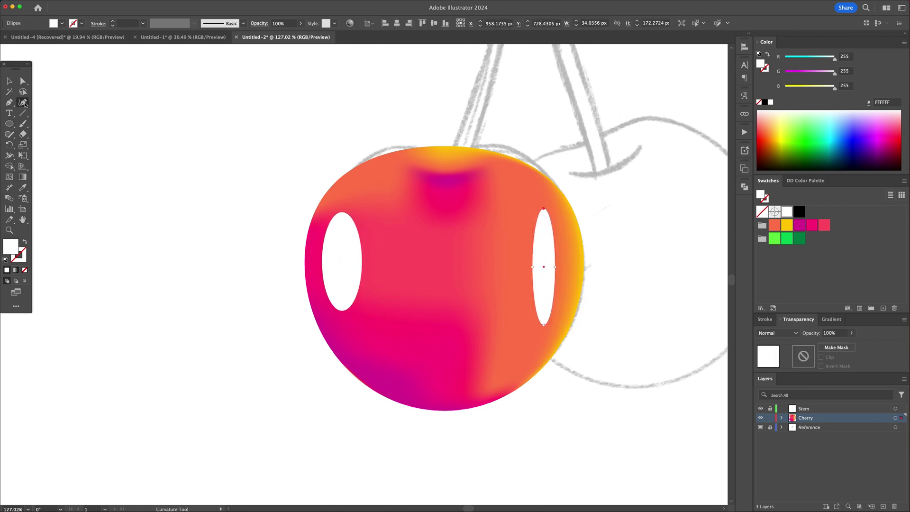
pyautogui.moveTo(556, 267); pyautogui.dragTo(567, 263)
# Step: Select both white highlights and apply a Gaussian Blur effect to them
pyautogui.press('v')
pyautogui.keyDown('shift'); pyautogui.click(360, 260); pyautogui.keyUp('shift')
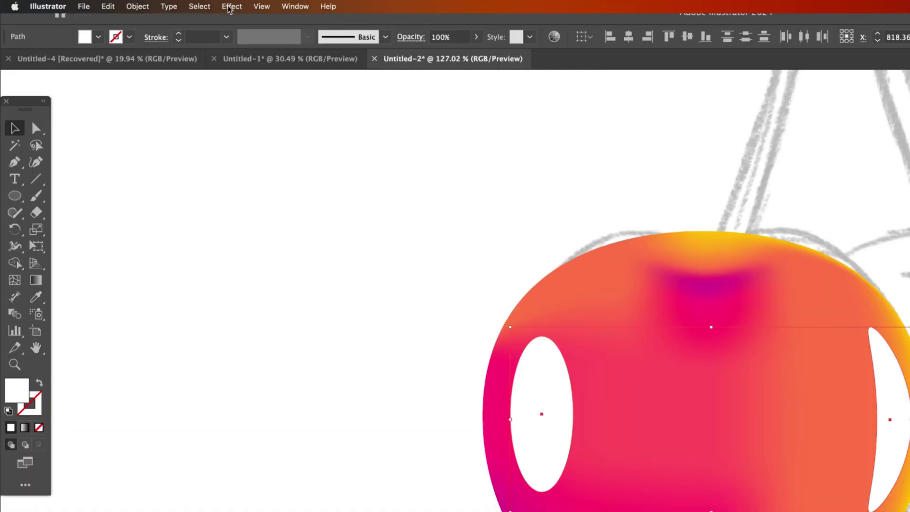
pyautogui.click(146, 4)
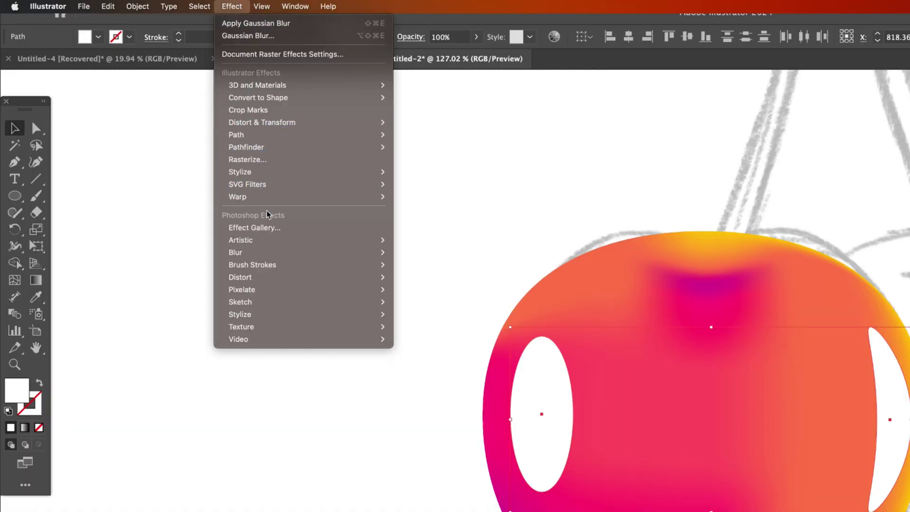
pyautogui.moveTo(244, 252)
pyautogui.click(415, 252)
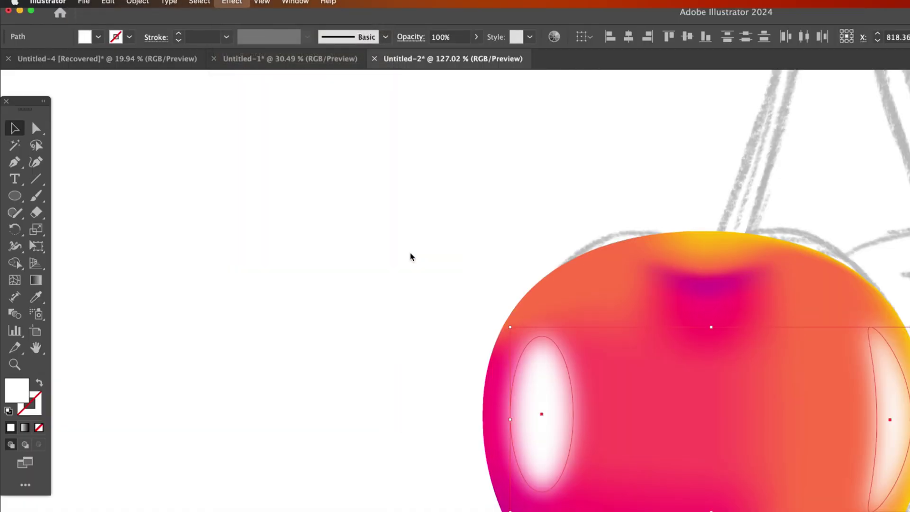
pyautogui.press('Return')
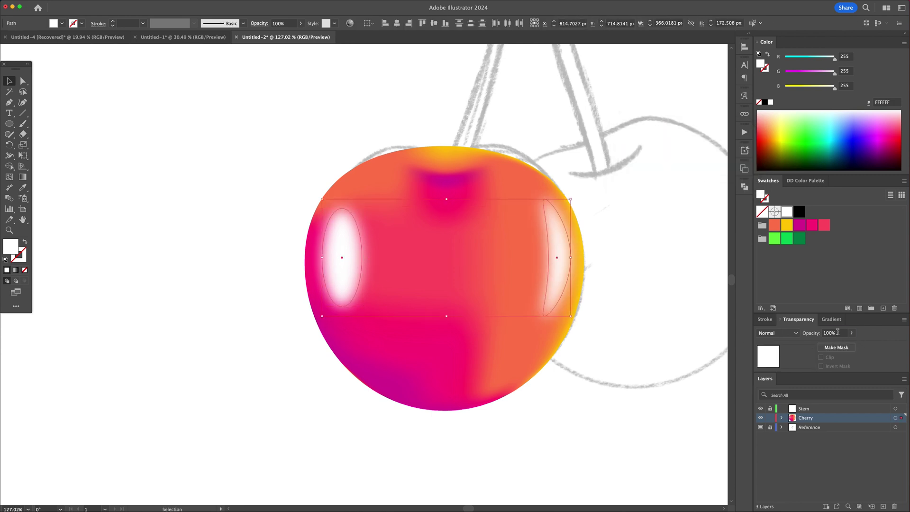
# Step: Set the opacity of both highlights to 75% and deselect them
pyautogui.doubleClick(837, 332)
pyautogui.write('75')
pyautogui.press('Return')
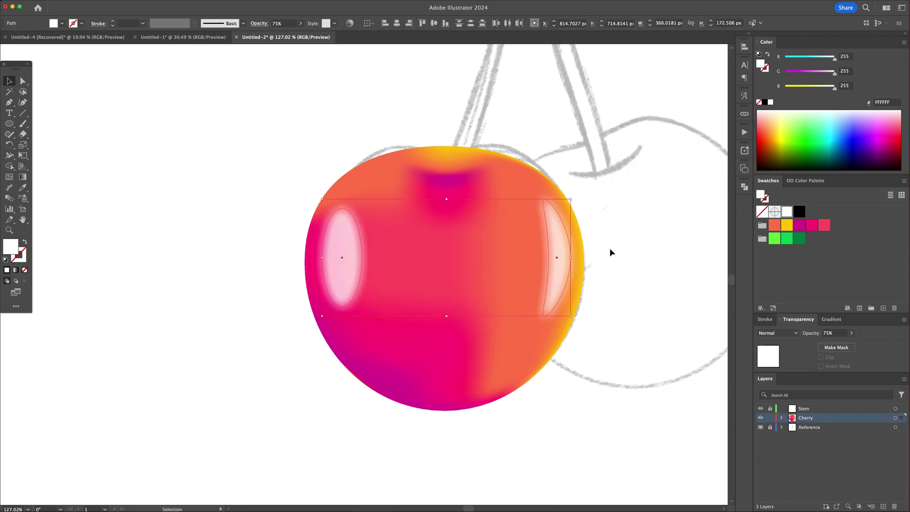
pyautogui.click(609, 249)
# Step: Shrink the left highlight and tilt it slightly to follow the cherry's left edge
pyautogui.click(342, 265)
pyautogui.moveTo(362, 306); pyautogui.dragTo(358, 279)
pyautogui.moveTo(356, 191); pyautogui.dragTo(365, 194)
pyautogui.click(333, 129)
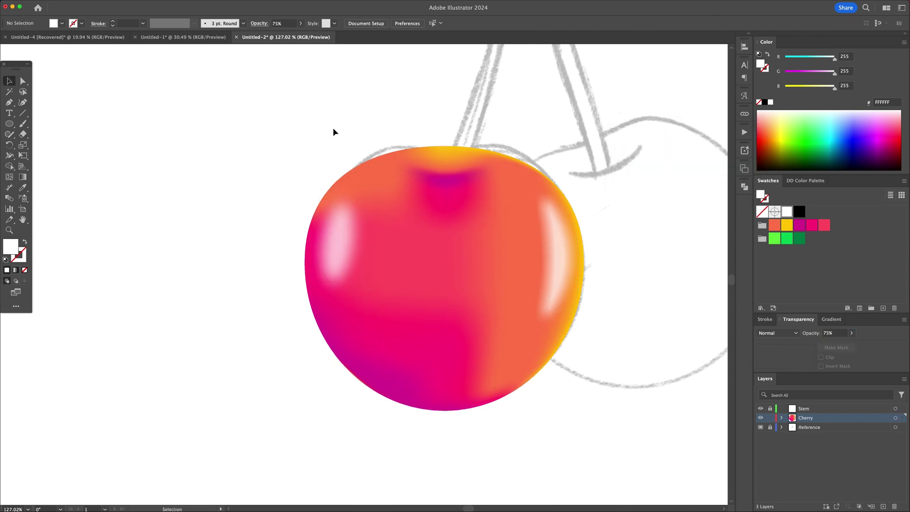
# Step: Recolour the mesh in the cherry's lower-left area magenta DC009A and deselect it
pyautogui.press('a')
pyautogui.click(366, 347)
pyautogui.click(352, 281)
pyautogui.click(379, 118)
# Step: Lock and hide the Cherry layer, and unlock the Stem layer and make it active
pyautogui.press('z')
pyautogui.moveTo(502, 142); pyautogui.dragTo(463, 142)
pyautogui.moveTo(462, 142); pyautogui.dragTo(423, 276)
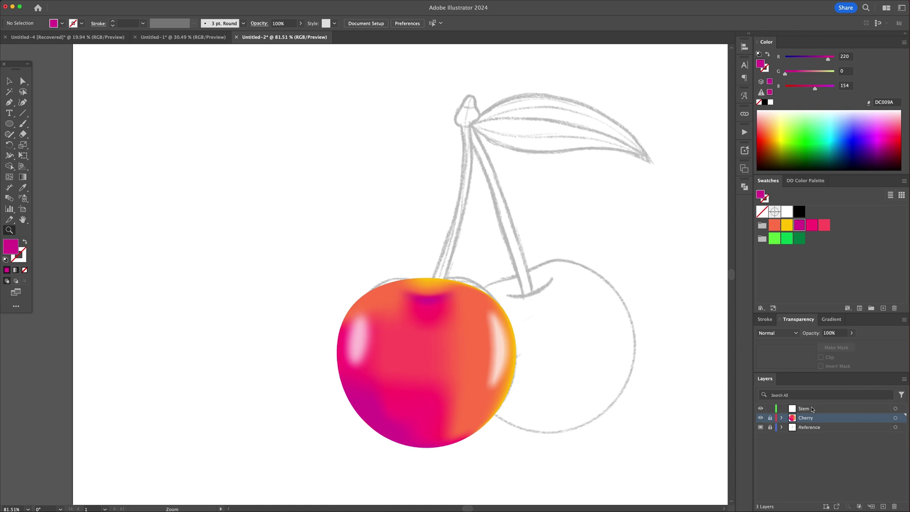
pyautogui.click(812, 408)
pyautogui.click(760, 418)
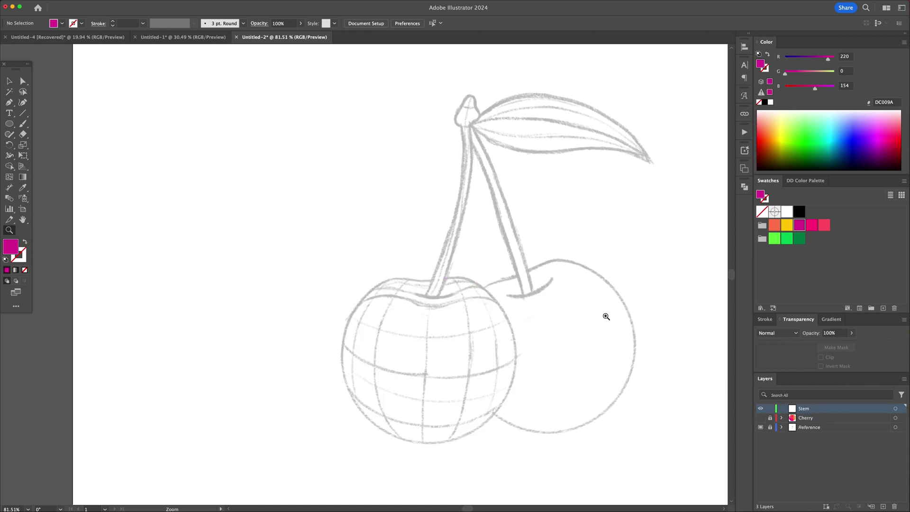
# Step: Draw two straight Pen paths with a dark green 00844B stroke and no fill along both sides of the left stem sketch
pyautogui.moveTo(469, 152); pyautogui.dragTo(494, 176)
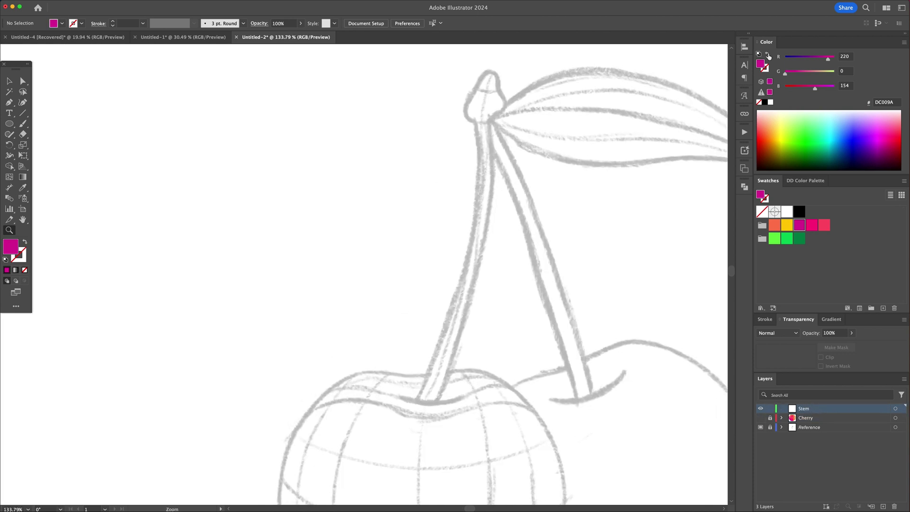
pyautogui.click(768, 54)
pyautogui.click(798, 239)
pyautogui.press('p')
pyautogui.click(476, 123)
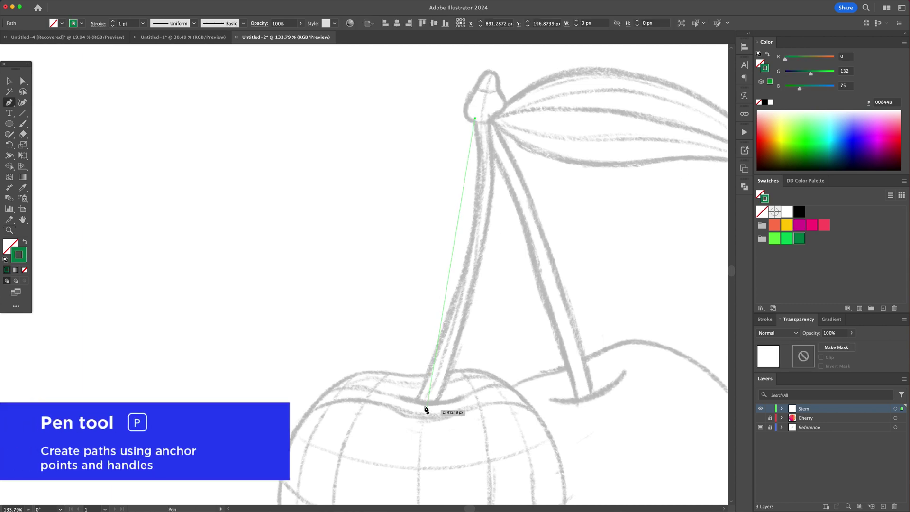
pyautogui.click(417, 401)
pyautogui.click(489, 121)
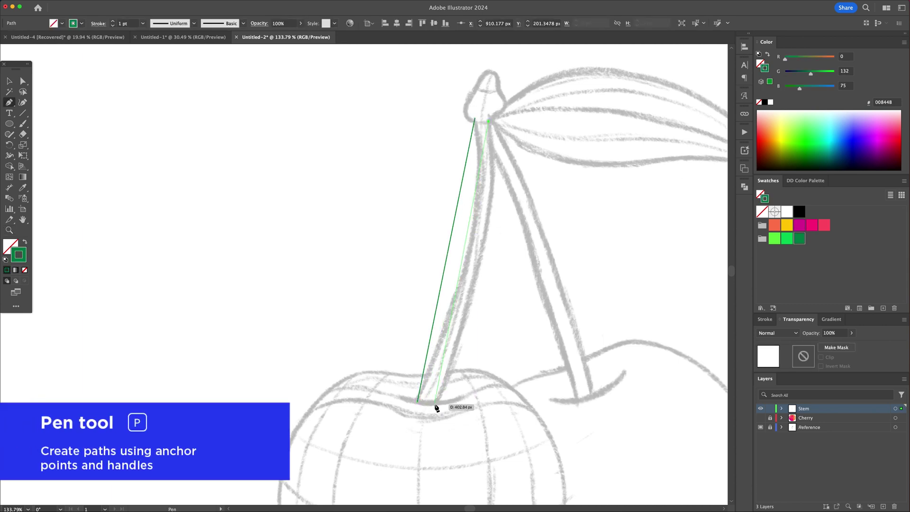
pyautogui.click(434, 403)
# Step: Bend both stem lines to the curve of the sketched left stem with the Curvature tool and deselect them
pyautogui.press('v')
pyautogui.click(23, 102)
pyautogui.moveTo(464, 261)
pyautogui.mouseDown()
pyautogui.moveTo(483, 263)
pyautogui.moveTo(468, 262)
pyautogui.mouseUp()
pyautogui.click(448, 251)
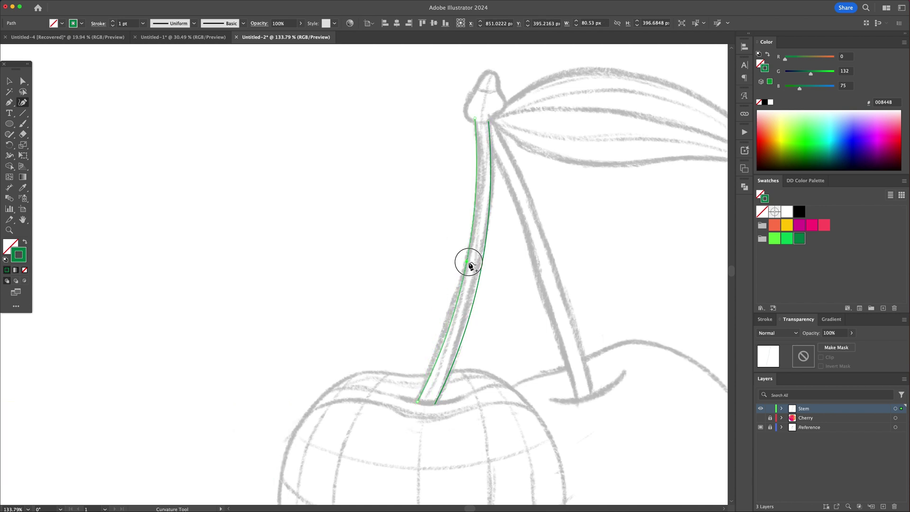
pyautogui.press('shift+super+a')
# Step: Connect the two side lines at the stem's lower end with a shallow curved Pen segment and select the joining anchor points
pyautogui.press('z')
pyautogui.moveTo(425, 415); pyautogui.dragTo(637, 384)
pyautogui.press('p')
pyautogui.click(468, 367)
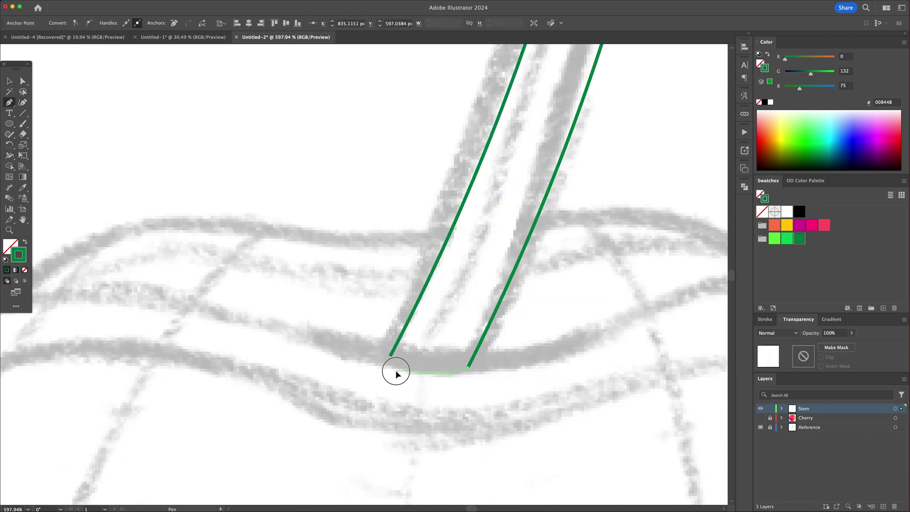
pyautogui.press('a')
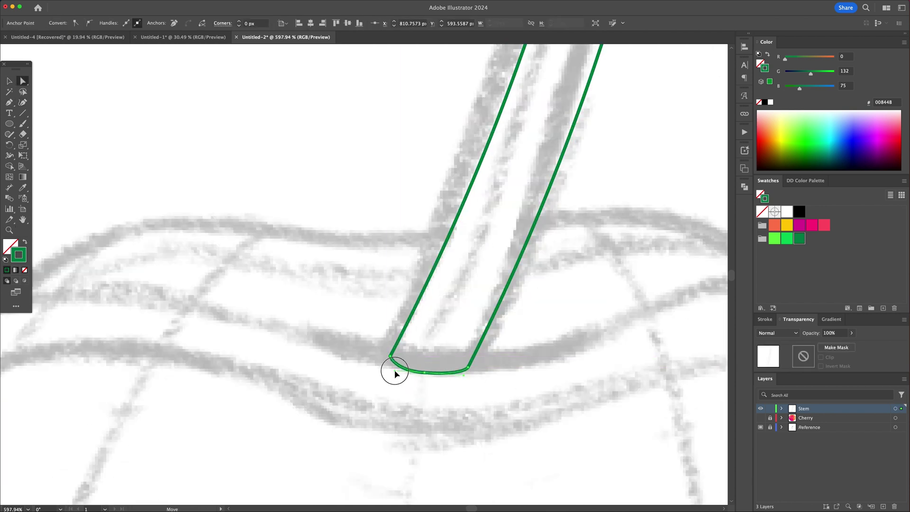
pyautogui.click(508, 403)
pyautogui.moveTo(366, 341); pyautogui.dragTo(485, 385)
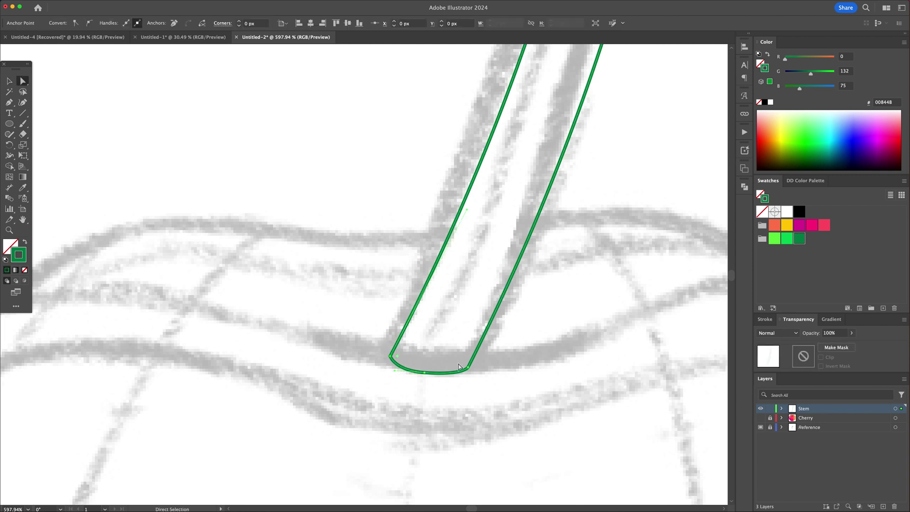
pyautogui.click(525, 367)
# Step: Close the stem's upper end with a rounded Pen segment and adjust its curve with the Direct Selection tool
pyautogui.moveTo(567, 288); pyautogui.dragTo(393, 301)
pyautogui.moveTo(559, 114); pyautogui.dragTo(488, 284)
pyautogui.moveTo(525, 190)
pyautogui.mouseDown()
pyautogui.moveTo(534, 197)
pyautogui.moveTo(521, 202)
pyautogui.mouseUp()
pyautogui.moveTo(461, 218); pyautogui.dragTo(530, 190)
pyautogui.moveTo(466, 201); pyautogui.dragTo(487, 150)
pyautogui.press('p')
pyautogui.click(517, 170)
pyautogui.press('a')
pyautogui.moveTo(512, 172); pyautogui.dragTo(491, 175)
pyautogui.click(565, 174)
# Step: Select the closed stem outline and swap its stroke and fill to make it solid dark green 00844B
pyautogui.press('z')
pyautogui.moveTo(589, 284); pyautogui.dragTo(446, 306)
pyautogui.moveTo(549, 293); pyautogui.dragTo(527, 296)
pyautogui.press('v')
pyautogui.click(496, 303)
pyautogui.hotkey('shift', 'x')
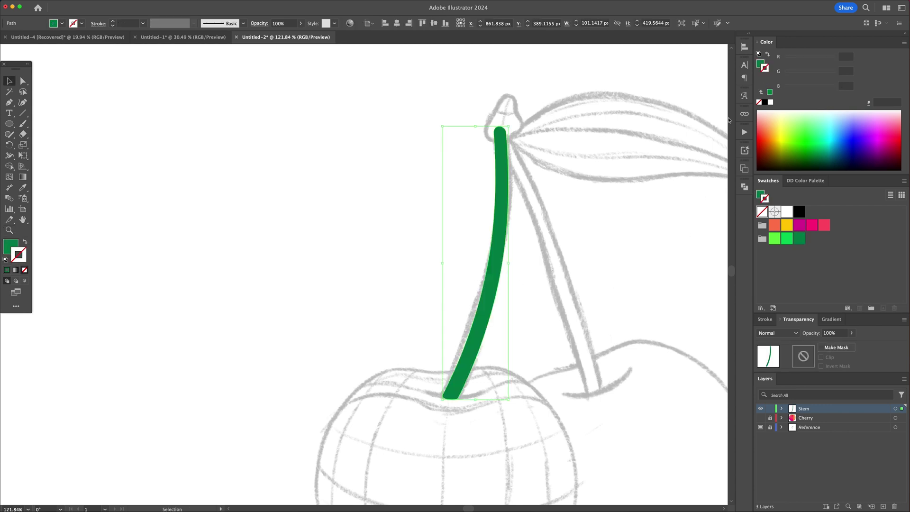
# Step: Add gradient mesh points to the stem near its base and in its upper half, and deselect it
pyautogui.press('z')
pyautogui.moveTo(476, 348); pyautogui.dragTo(491, 341)
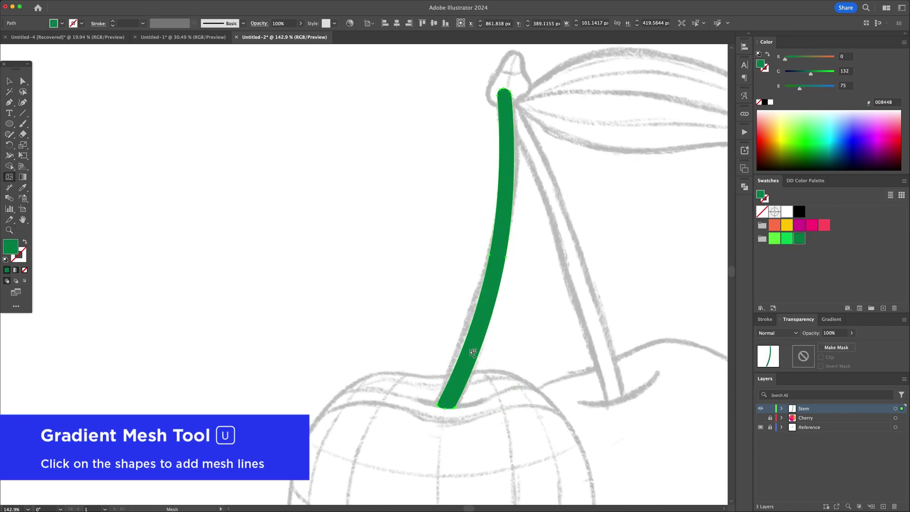
pyautogui.click(462, 382)
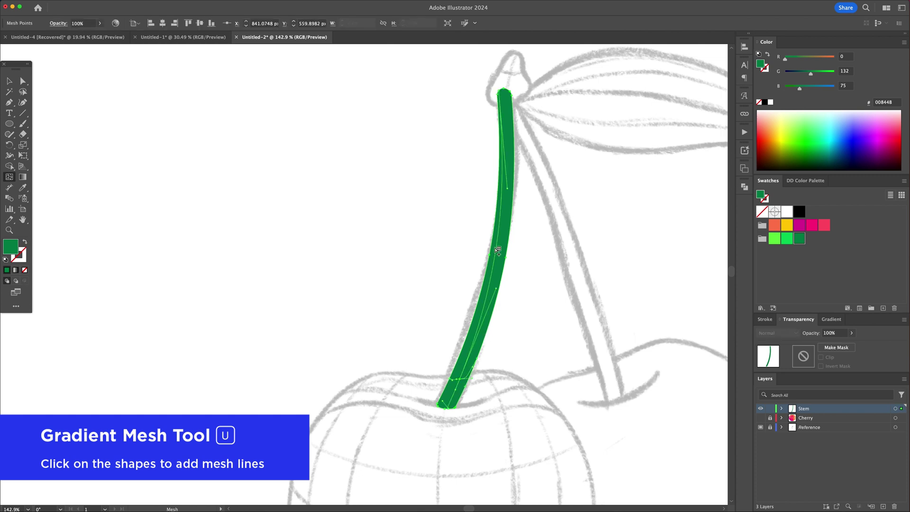
pyautogui.click(508, 207)
pyautogui.press('v')
pyautogui.click(523, 430)
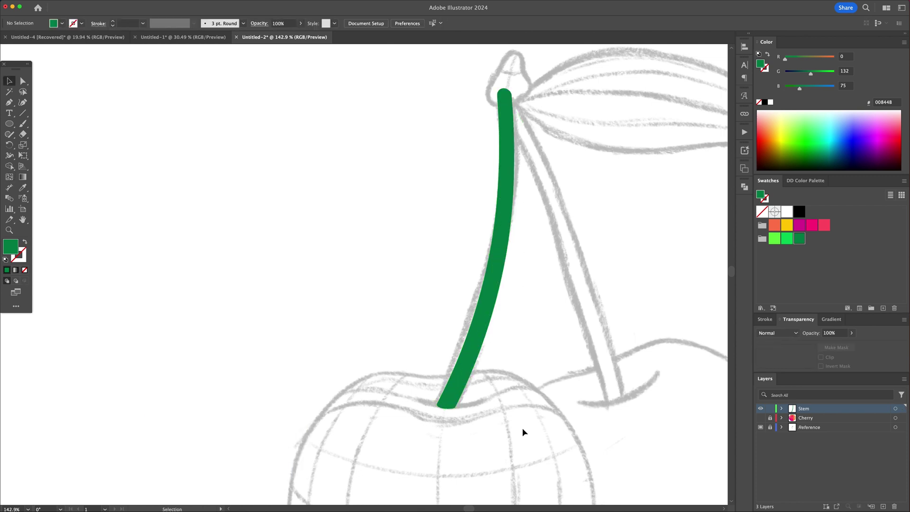
# Step: Recolour the mesh points along the left edge of the stem's lower part with the light green swatch
pyautogui.click(462, 395)
pyautogui.press('z')
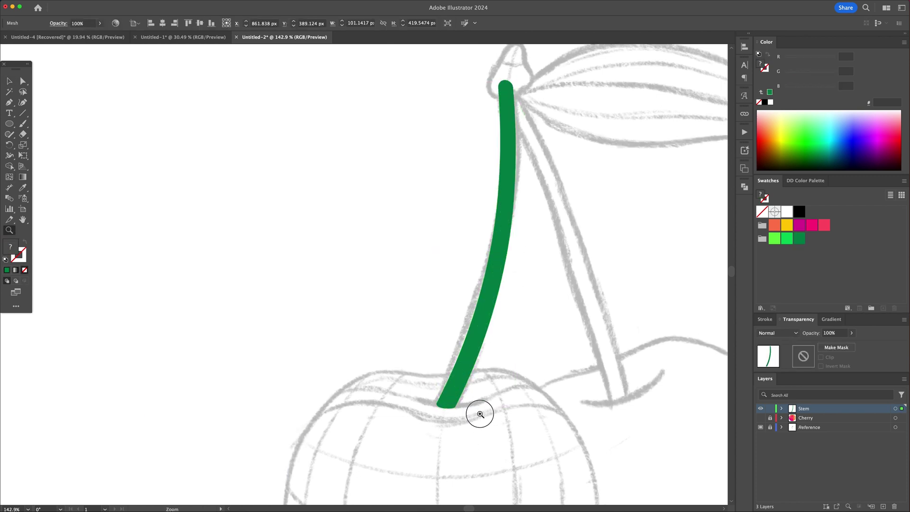
pyautogui.click(474, 414)
pyautogui.press('a')
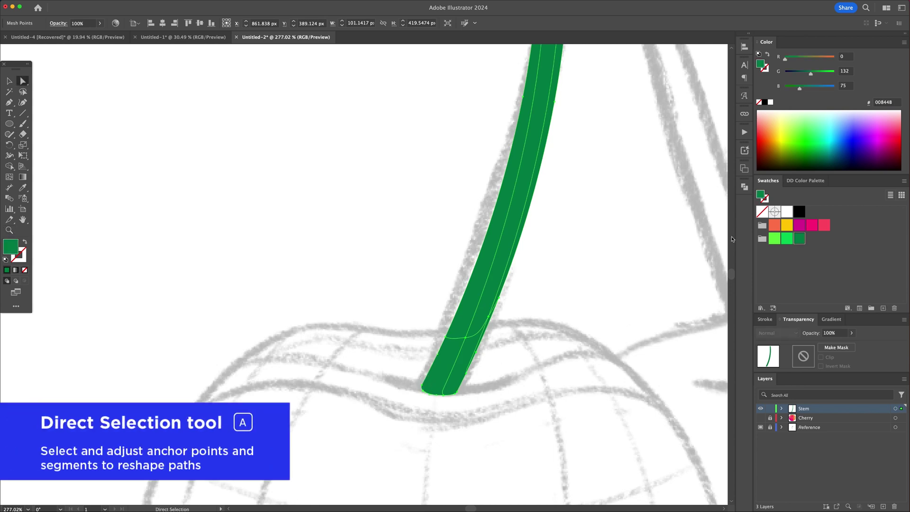
pyautogui.click(773, 239)
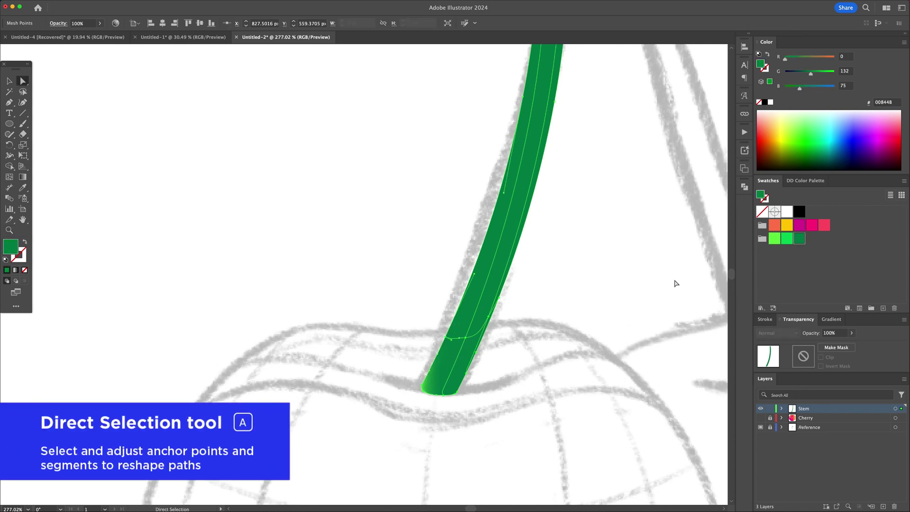
pyautogui.click(774, 240)
pyautogui.moveTo(581, 148); pyautogui.dragTo(578, 493)
# Step: Recolour the mesh points in the stem's upper half, using light green on the left and medium green at one inner point
pyautogui.click(538, 258)
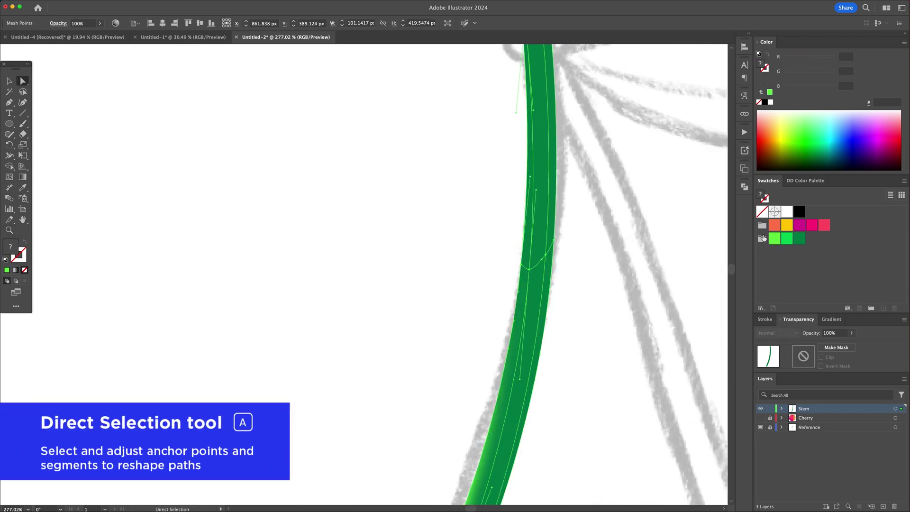
pyautogui.click(774, 239)
pyautogui.click(518, 239)
pyautogui.click(774, 238)
pyautogui.click(542, 217)
pyautogui.click(786, 238)
# Step: Recolour the mesh points at the stem's lower end dark green 00844B
pyautogui.moveTo(621, 349); pyautogui.dragTo(596, 124)
pyautogui.moveTo(601, 352); pyautogui.dragTo(619, 170)
pyautogui.moveTo(440, 446); pyautogui.dragTo(410, 422)
pyautogui.click(799, 239)
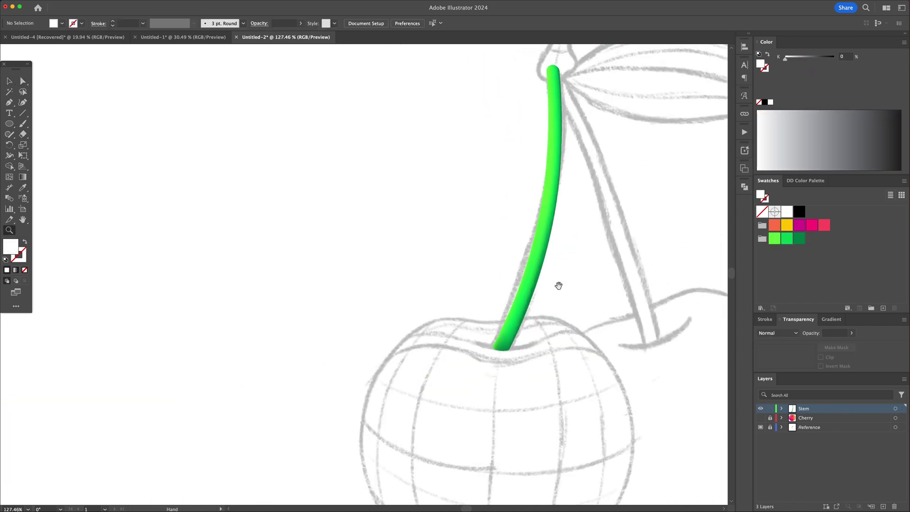
# Step: Show and unlock the Cherry layer, nudge the stem onto the cherry's dimple and deselect it
pyautogui.moveTo(558, 285); pyautogui.dragTo(495, 291)
pyautogui.moveTo(558, 327); pyautogui.dragTo(518, 300)
pyautogui.click(761, 417)
pyautogui.click(769, 418)
pyautogui.press('v')
pyautogui.moveTo(463, 204); pyautogui.dragTo(458, 201)
pyautogui.click(554, 222)
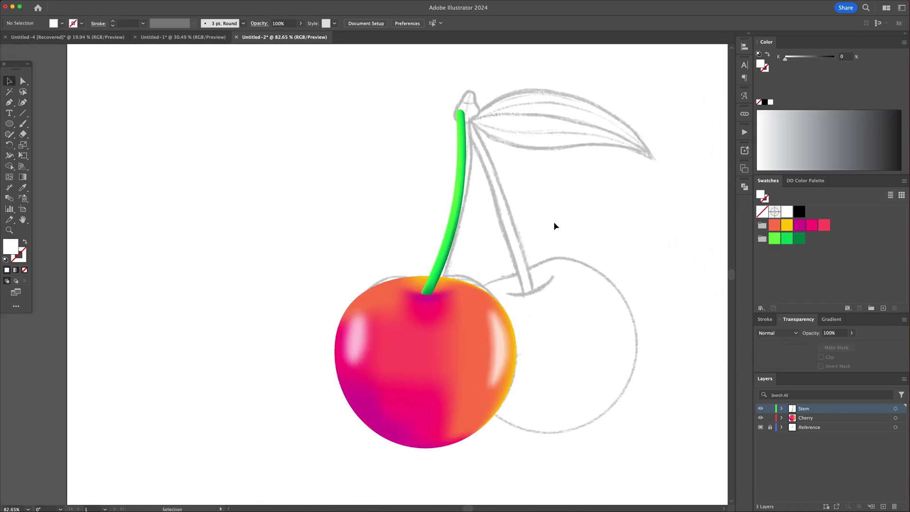
# Step: Select the stem and the cherry together and transfer the stem to the Cherry layer
pyautogui.moveTo(548, 211); pyautogui.dragTo(396, 337)
pyautogui.scroll(1, 417, 340)
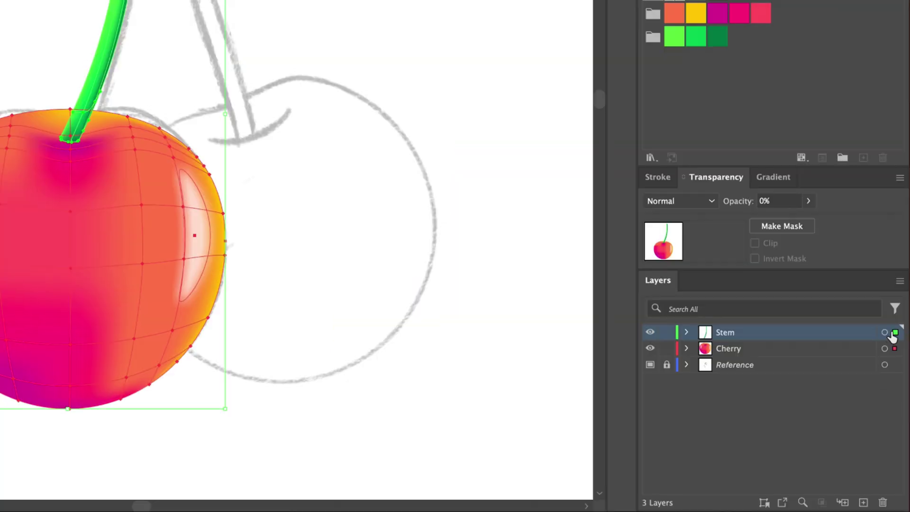
pyautogui.moveTo(895, 345); pyautogui.dragTo(895, 348)
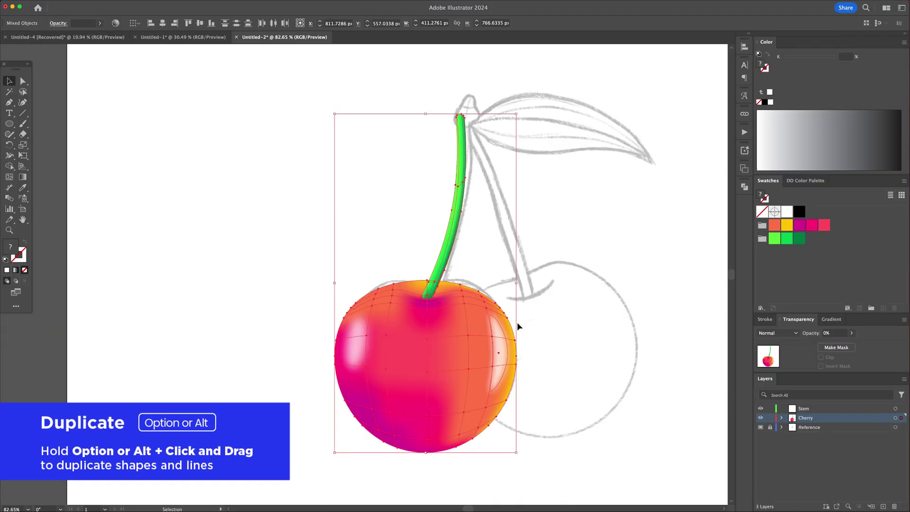
# Step: Duplicate the cherry with its stem to the right of the original and group the copy
pyautogui.moveTo(504, 339); pyautogui.dragTo(404, 335)
pyautogui.moveTo(324, 363); pyautogui.dragTo(562, 367)
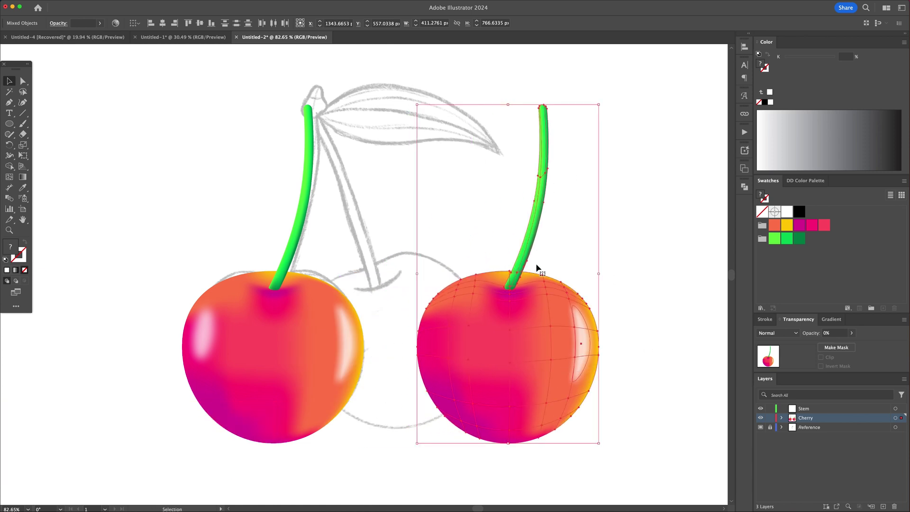
pyautogui.rightClick(537, 274)
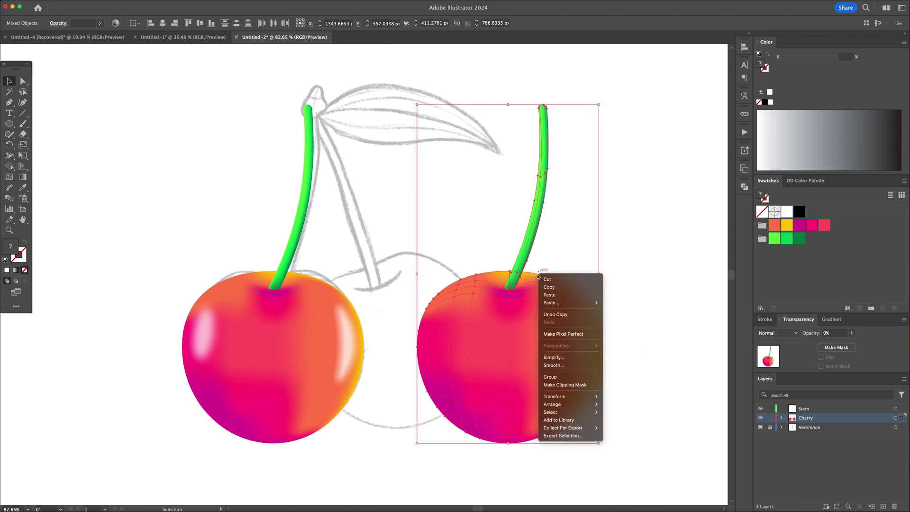
pyautogui.click(552, 374)
# Step: Move the grouped copy over the second cherry sketch and send it behind the first cherry
pyautogui.moveTo(550, 351); pyautogui.dragTo(422, 320)
pyautogui.rightClick(422, 321)
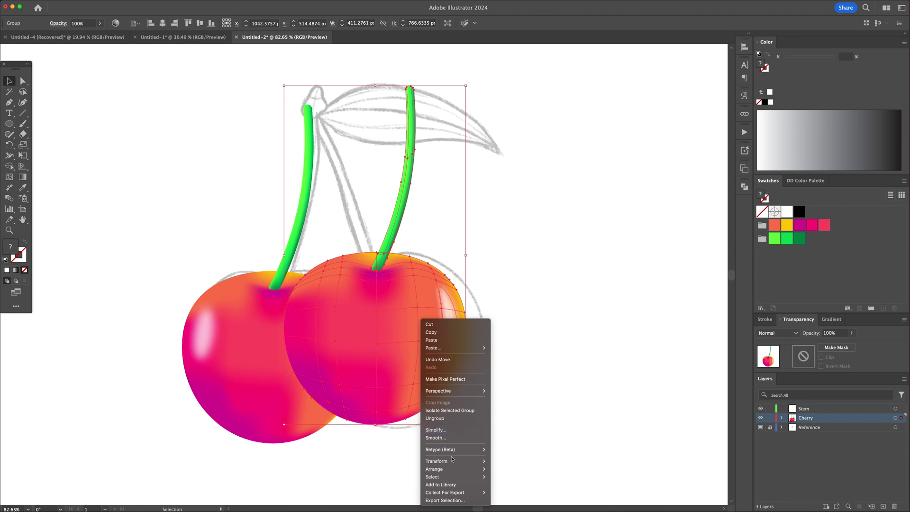
pyautogui.click(518, 487)
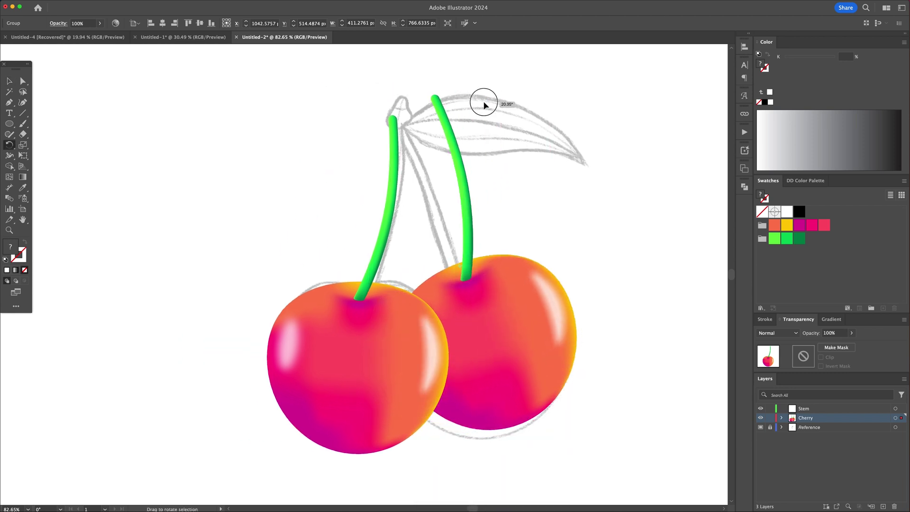
# Step: Rotate the copy counter-clockwise, scale it down to about 386 by 695 px and position it with both stems meeting at the top
pyautogui.moveTo(483, 98); pyautogui.dragTo(466, 82)
pyautogui.moveTo(516, 280); pyautogui.dragTo(487, 287)
pyautogui.moveTo(572, 380); pyautogui.dragTo(577, 376)
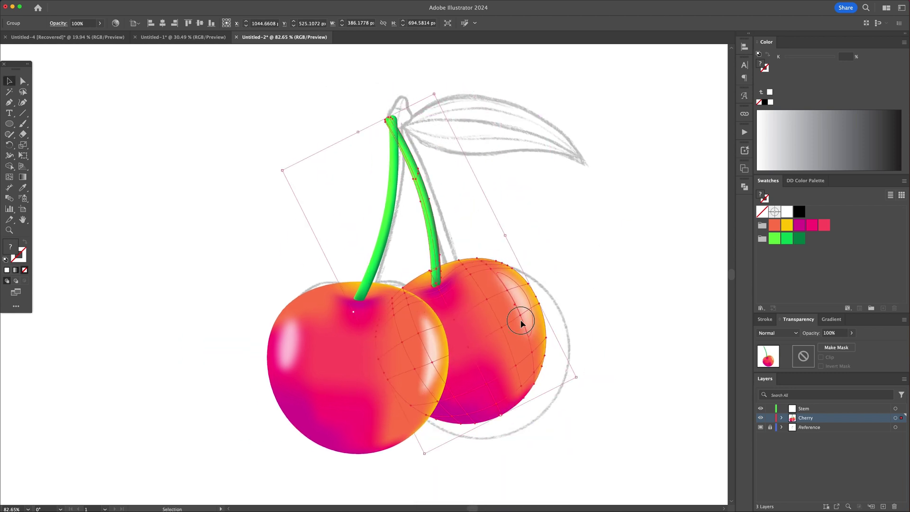
pyautogui.moveTo(520, 323); pyautogui.dragTo(525, 323)
pyautogui.click(605, 306)
# Step: Hide the Reference layer and examine the pair of cherries without the sketch
pyautogui.moveTo(555, 280); pyautogui.dragTo(603, 275)
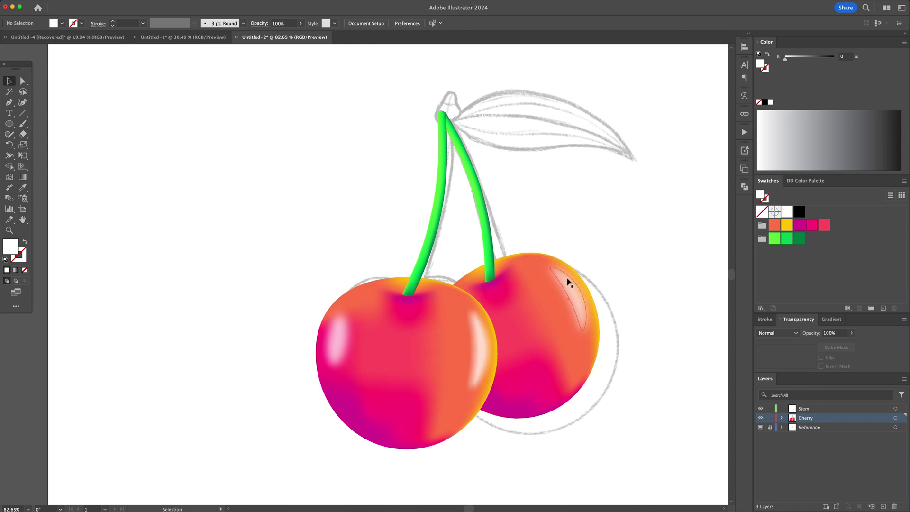
pyautogui.click(761, 427)
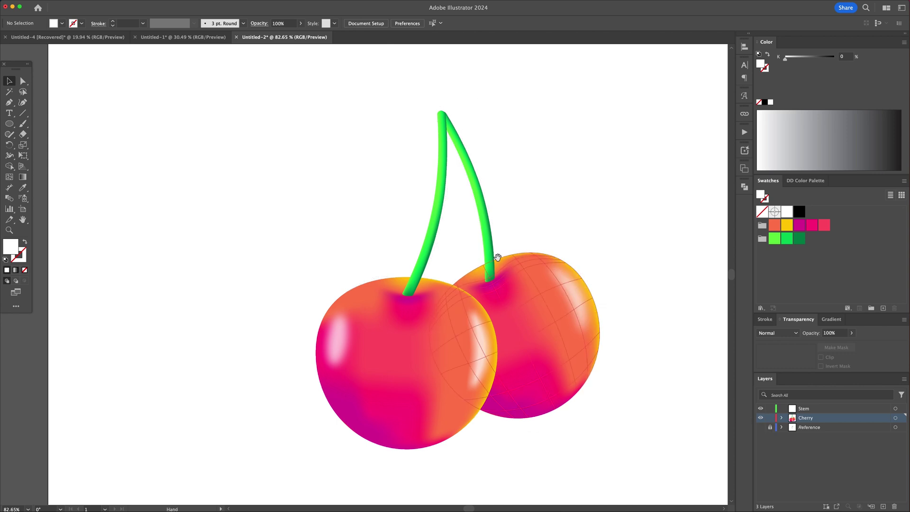
pyautogui.moveTo(497, 258); pyautogui.dragTo(530, 255)
pyautogui.moveTo(492, 189); pyautogui.dragTo(438, 287)
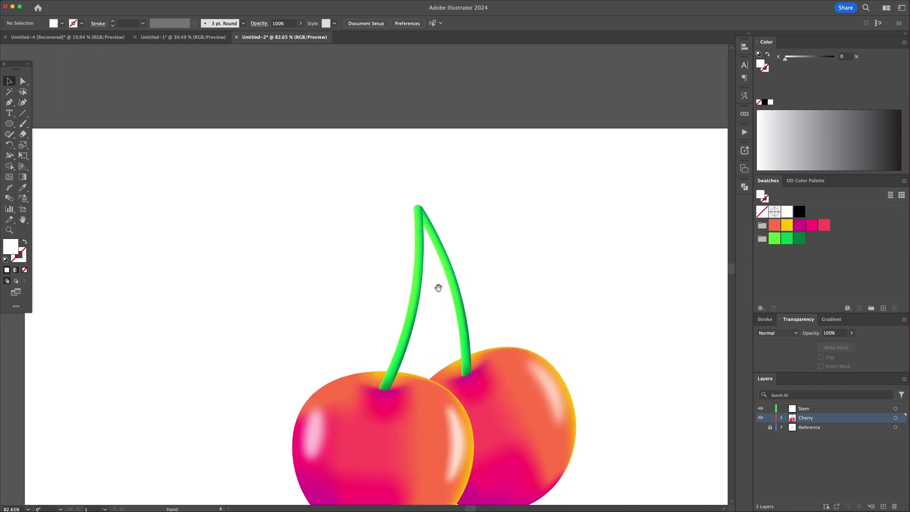
pyautogui.scroll(3, 436, 255)
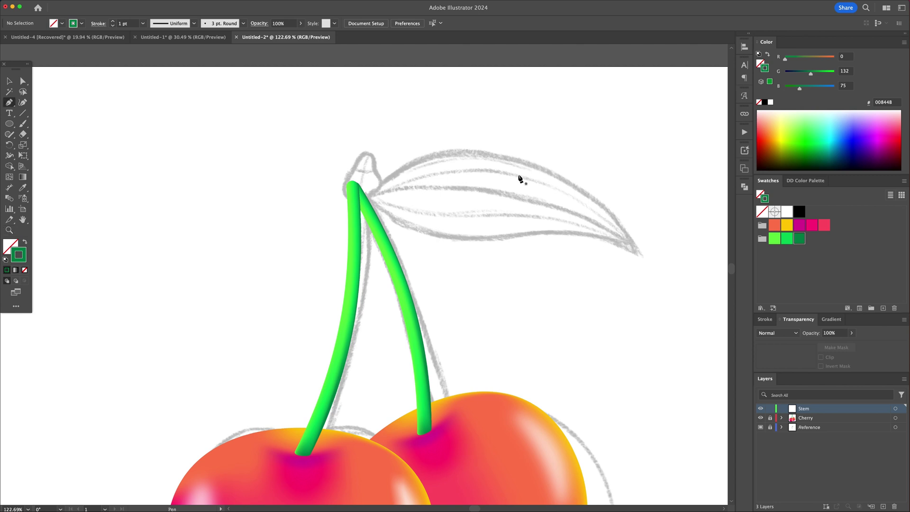
# Step: Draw the leaf outline over the sketch with the Pen tool on the Stem layer and turn its stroke into a dark green fill
pyautogui.click(369, 194)
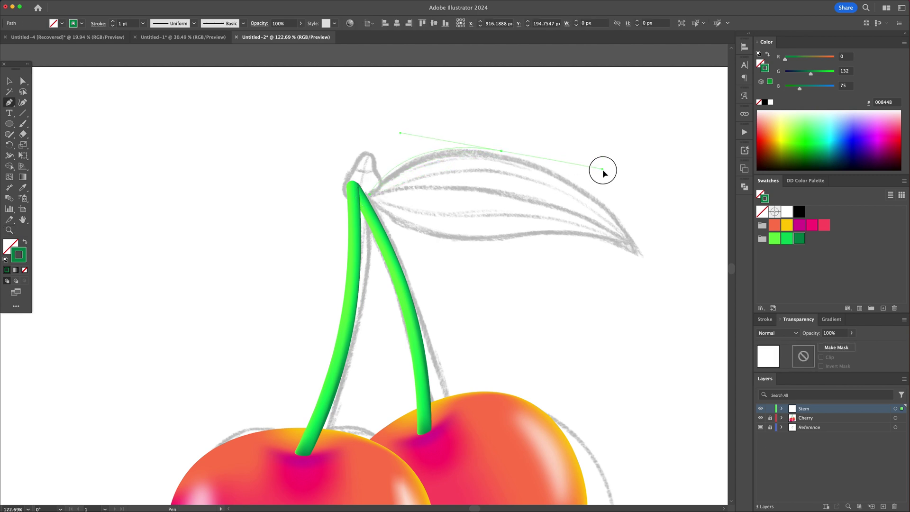
pyautogui.moveTo(602, 170); pyautogui.dragTo(608, 173)
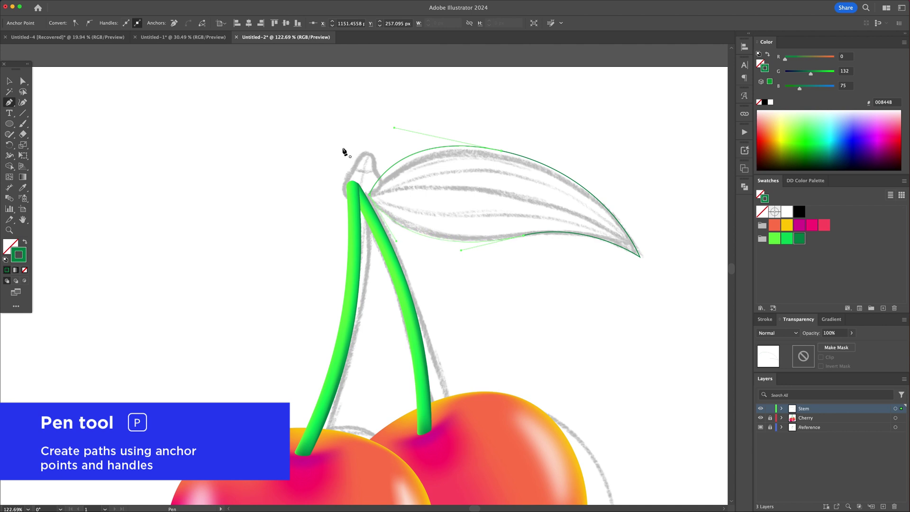
pyautogui.press('v')
pyautogui.hotkey('shift', 'x')
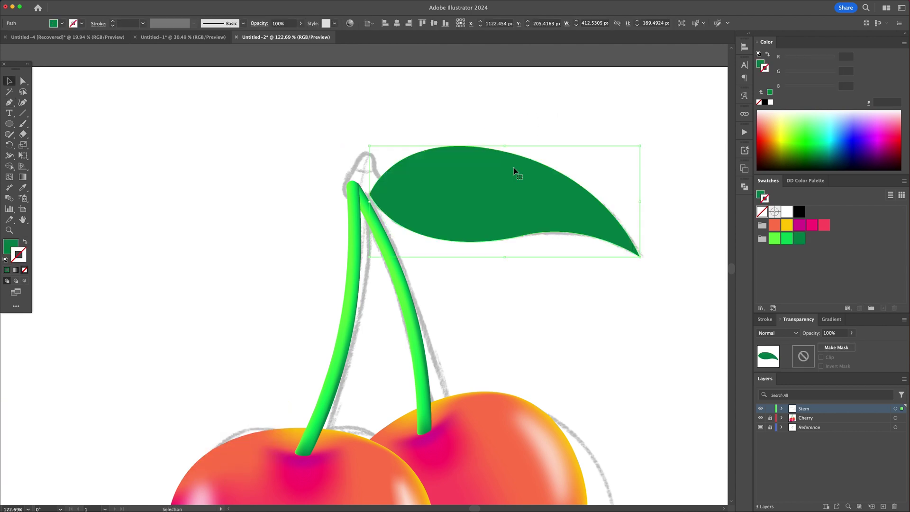
# Step: Enlarge the leaf slightly to about 418 by 172 px
pyautogui.click(605, 118)
pyautogui.click(565, 177)
pyautogui.moveTo(639, 145); pyautogui.dragTo(642, 144)
# Step: Add three lengthwise gradient mesh lines and one crosswise line to the leaf, and deselect it
pyautogui.press('u')
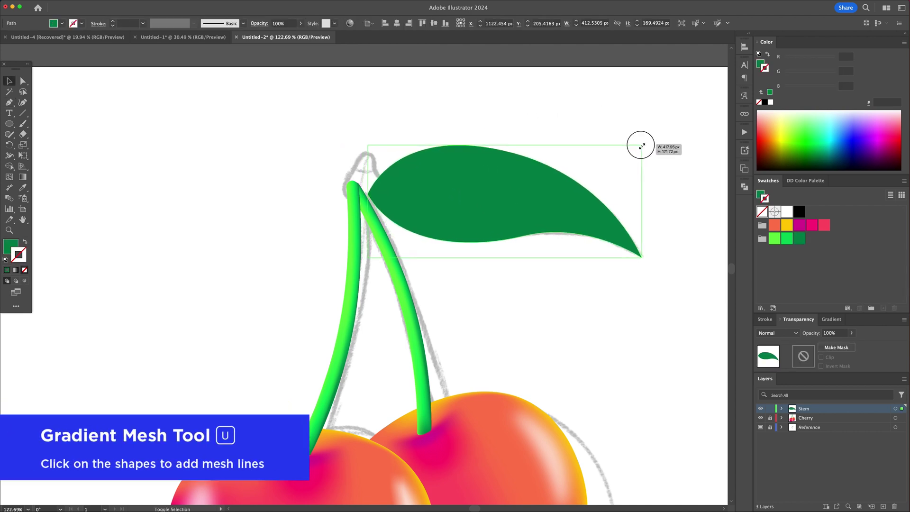
pyautogui.click(384, 203)
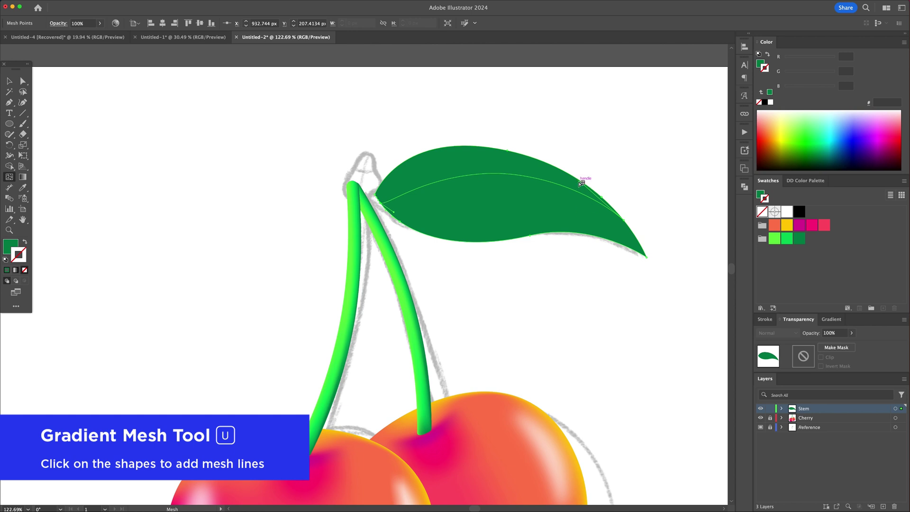
pyautogui.press('z')
pyautogui.click(647, 241)
pyautogui.click(627, 238)
pyautogui.press('a')
pyautogui.moveTo(545, 278); pyautogui.dragTo(527, 254)
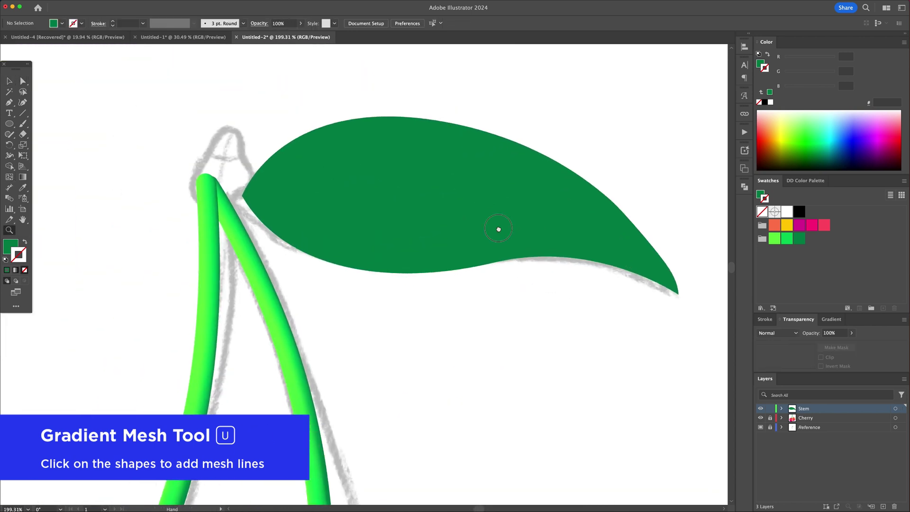
pyautogui.click(447, 239)
pyautogui.press('super+z')
pyautogui.click(413, 161)
pyautogui.click(479, 242)
pyautogui.press('z')
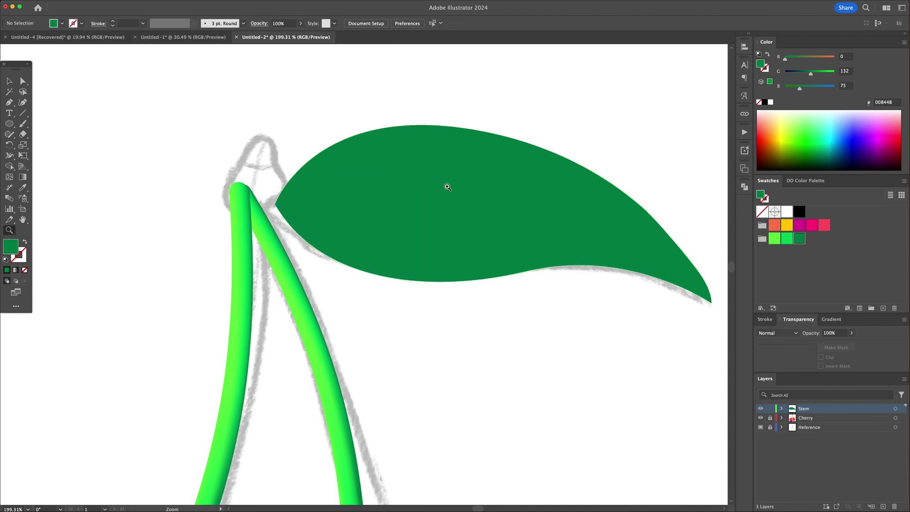
# Step: Recolour the mesh points at the leaf's base and along its upper edge light green 65F045
pyautogui.click(449, 188)
pyautogui.press('a')
pyautogui.click(423, 111)
pyautogui.click(232, 207)
pyautogui.moveTo(508, 171); pyautogui.dragTo(444, 174)
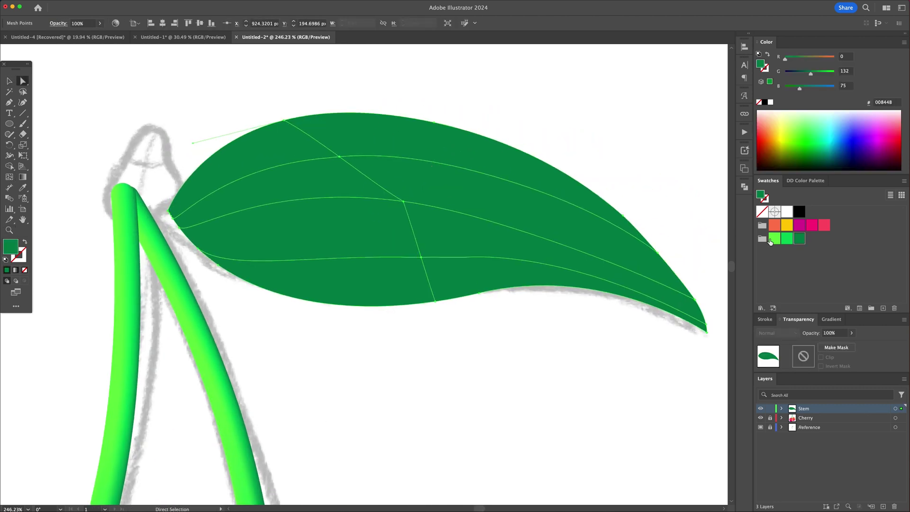
pyautogui.click(772, 240)
pyautogui.click(284, 119)
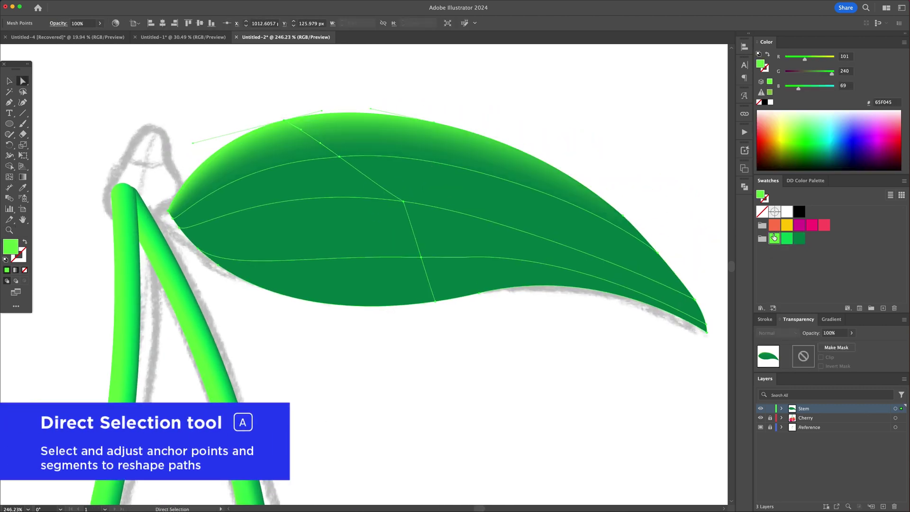
# Step: Recolour the mesh point on the leaf's upper edge near the tip light green 65F045
pyautogui.hscroll(5, 595, 190)
pyautogui.scroll(-2, 595, 189)
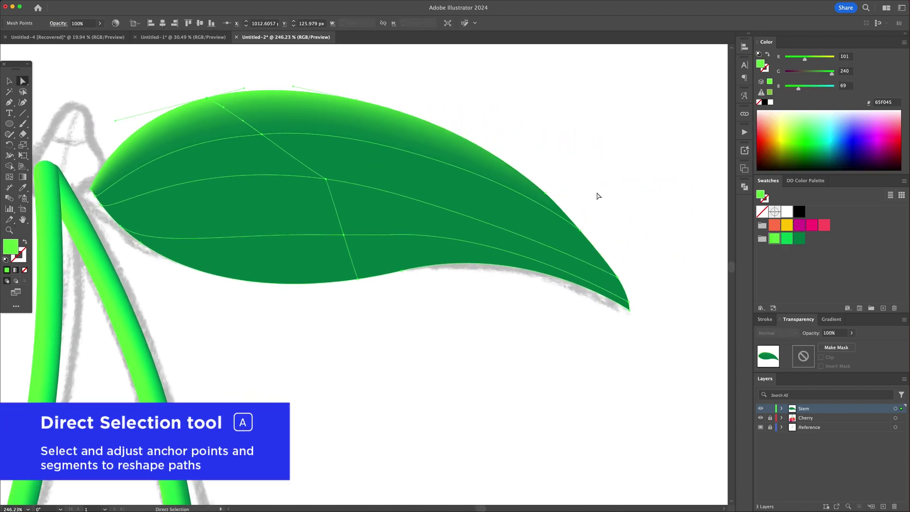
pyautogui.click(579, 230)
pyautogui.click(773, 239)
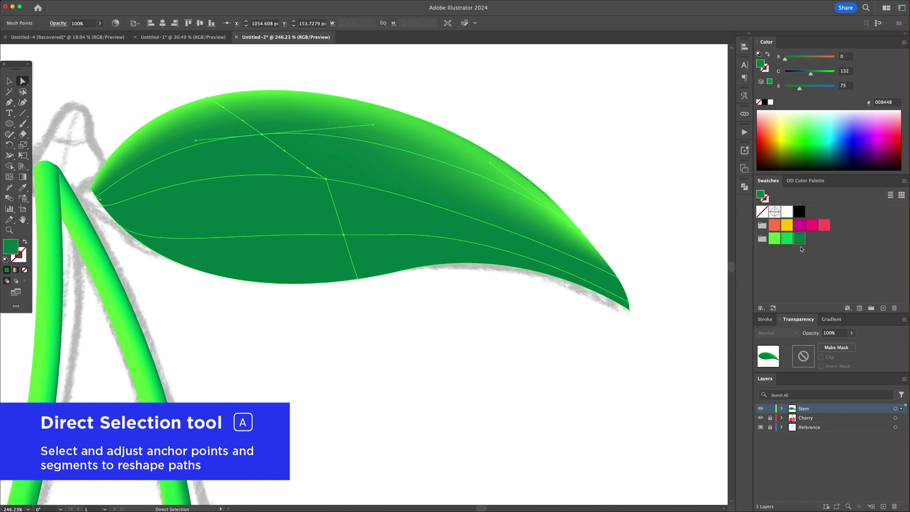
# Step: Recolour the leaf's upper inner mesh point light green and its central point medium green, and add a lengthwise mesh line just below
pyautogui.click(773, 238)
pyautogui.hscroll(-4, 449, 175)
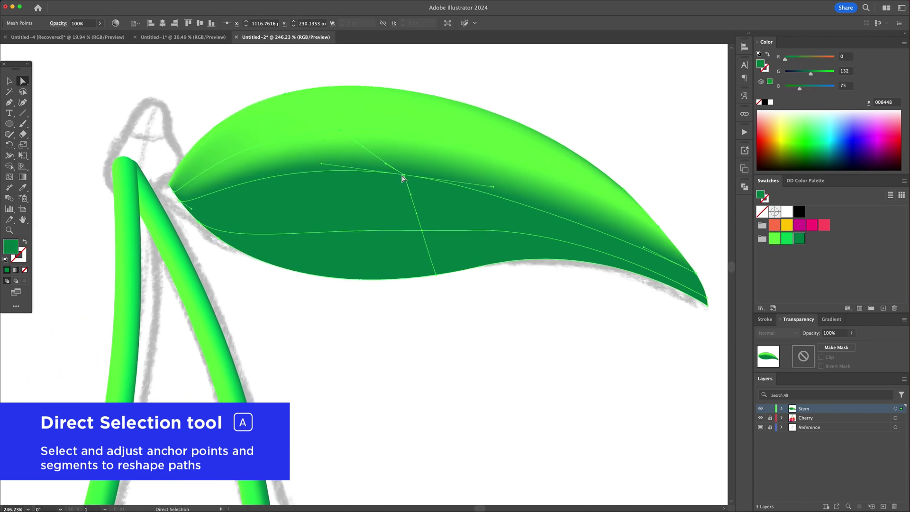
pyautogui.click(403, 175)
pyautogui.click(773, 239)
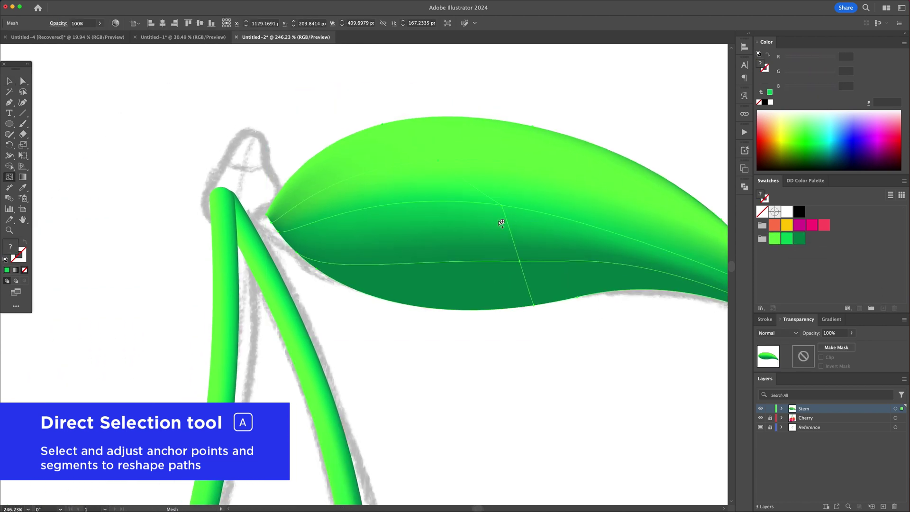
pyautogui.click(501, 223)
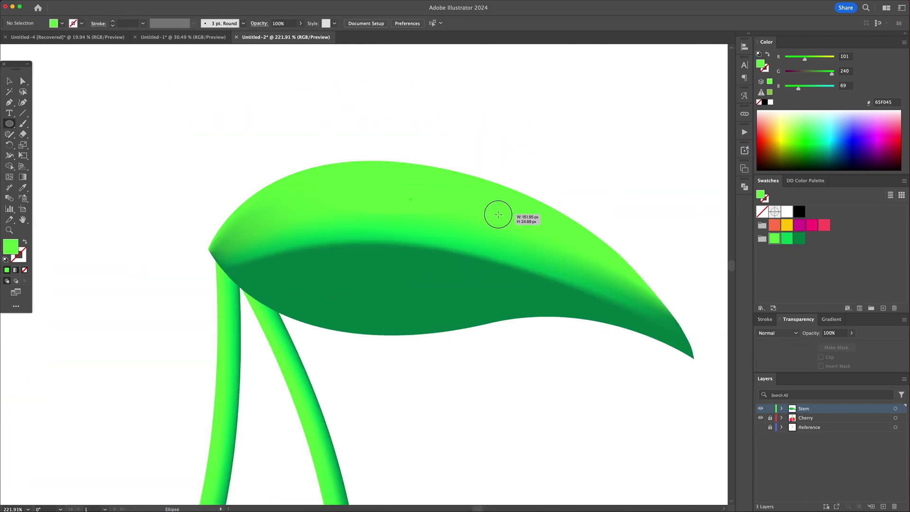
# Step: Draw an ellipse about 150 by 25 px, fill it white and place it near the leaf's upper edge
pyautogui.moveTo(498, 215); pyautogui.dragTo(495, 216)
pyautogui.click(786, 212)
pyautogui.press('v')
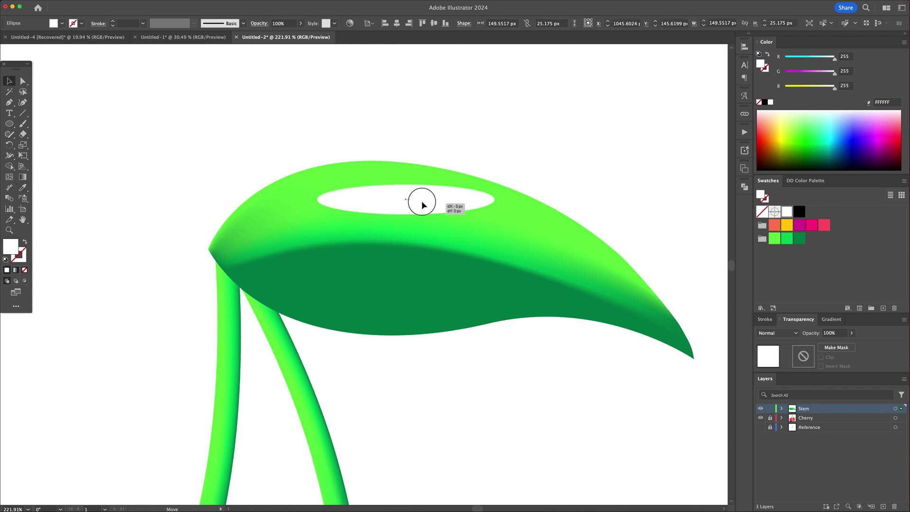
pyautogui.moveTo(422, 204); pyautogui.dragTo(399, 196)
# Step: Bend the white ellipse's upper and lower curves upward into a crescent highlight about 18 px high, following the leaf's edge
pyautogui.click(23, 102)
pyautogui.moveTo(383, 179); pyautogui.dragTo(379, 175)
pyautogui.moveTo(383, 207); pyautogui.dragTo(378, 184)
pyautogui.press('v')
# Step: Try reapplying the last-used blur effect to the white crescent highlight, and undo it
pyautogui.click(146, 4)
pyautogui.click(159, 14)
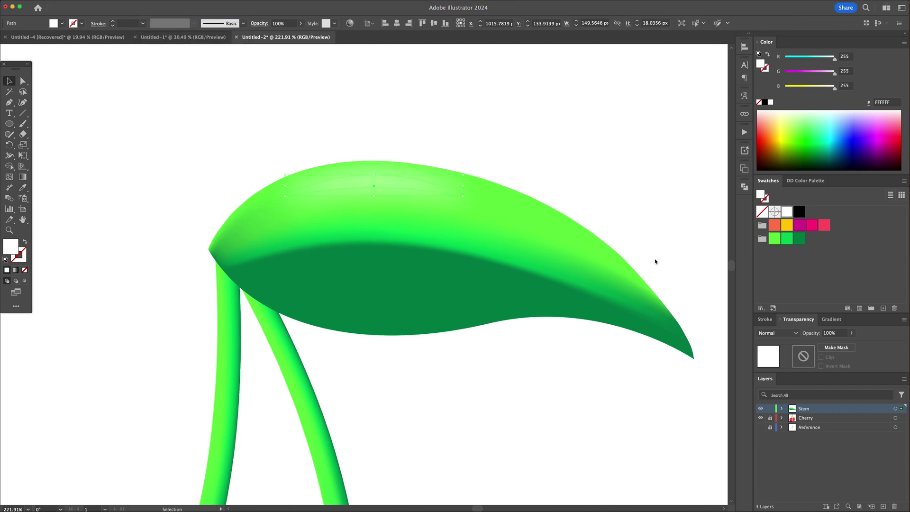
pyautogui.press('super+z')
# Step: Open the Gaussian Blur settings for the white crescent highlight with the preview on
pyautogui.click(146, 4)
pyautogui.moveTo(149, 158)
pyautogui.click(270, 159)
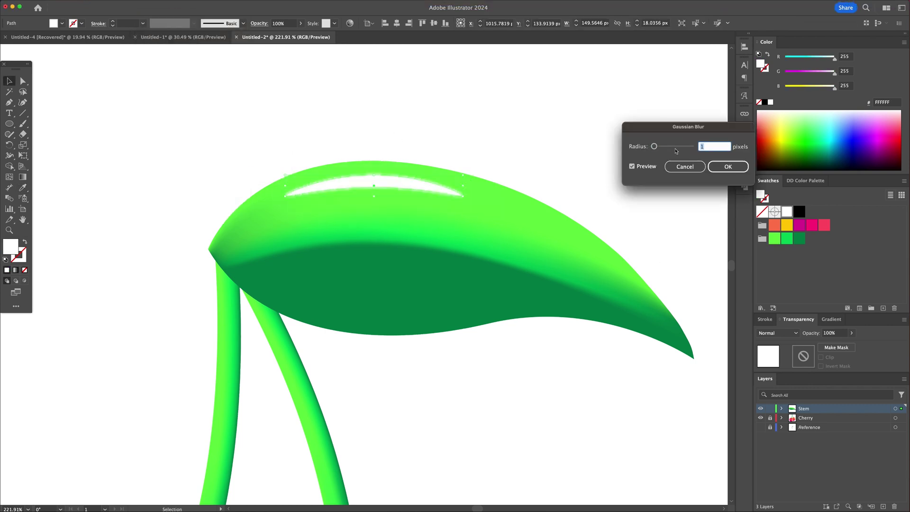